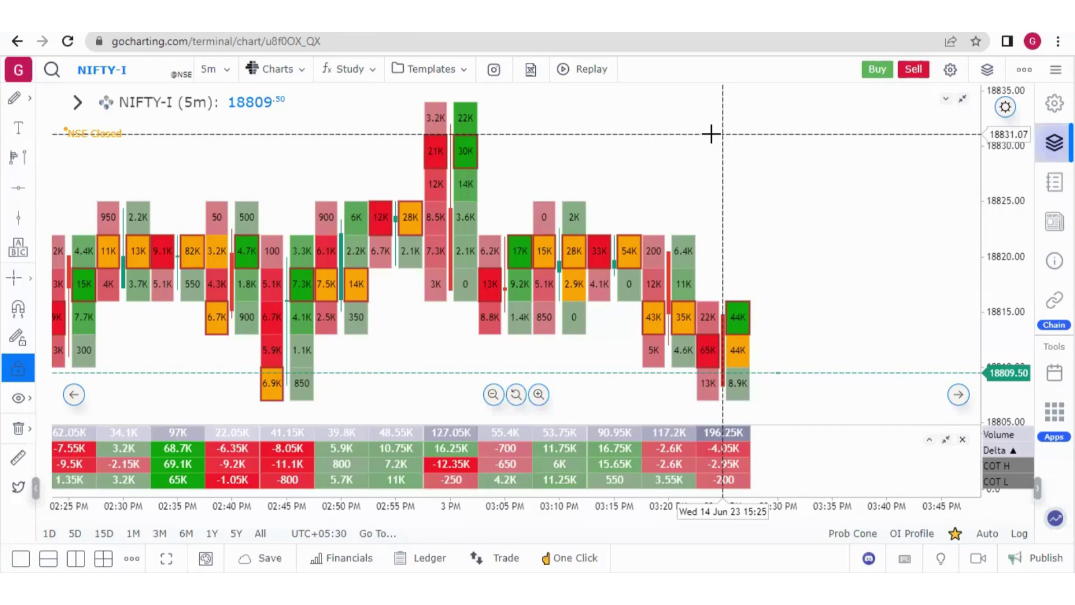
# Step: Browse the chart type list, then close it without changing the type
pyautogui.click(274, 68)
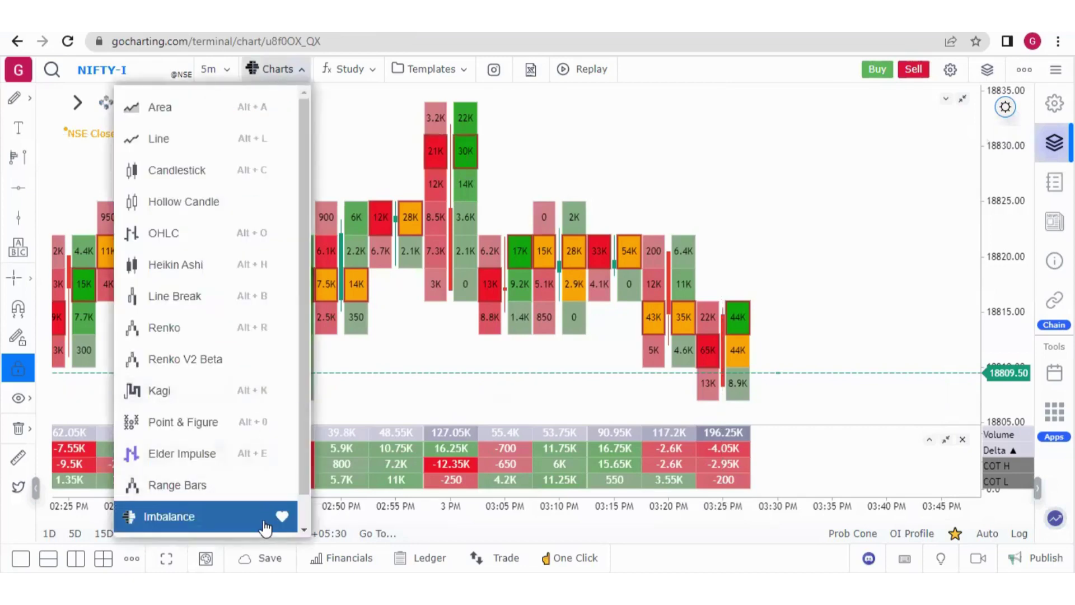
pyautogui.scroll(-1, 304, 513)
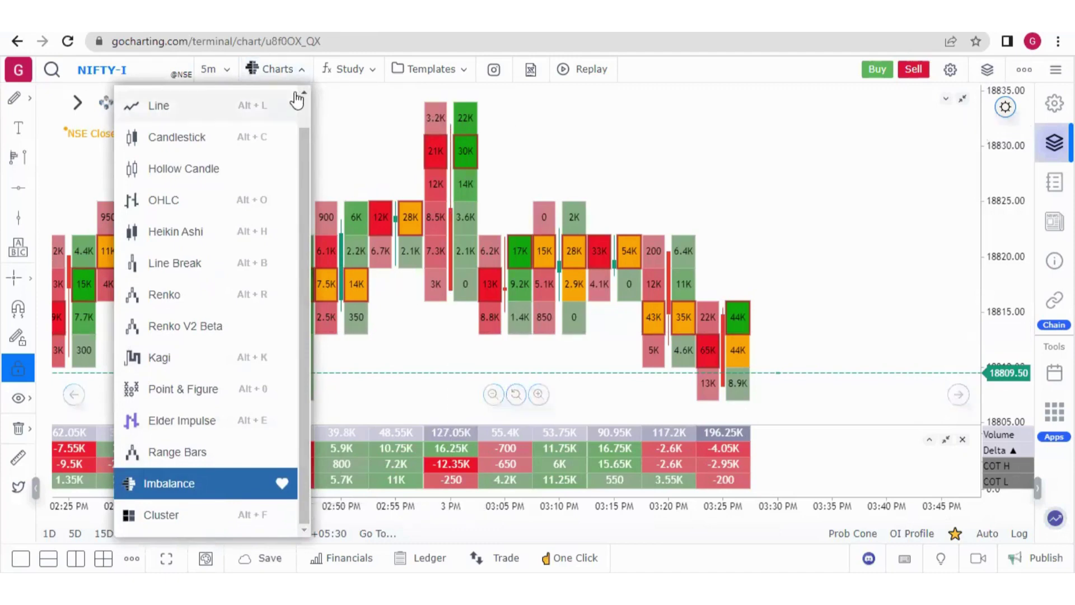
pyautogui.click(295, 69)
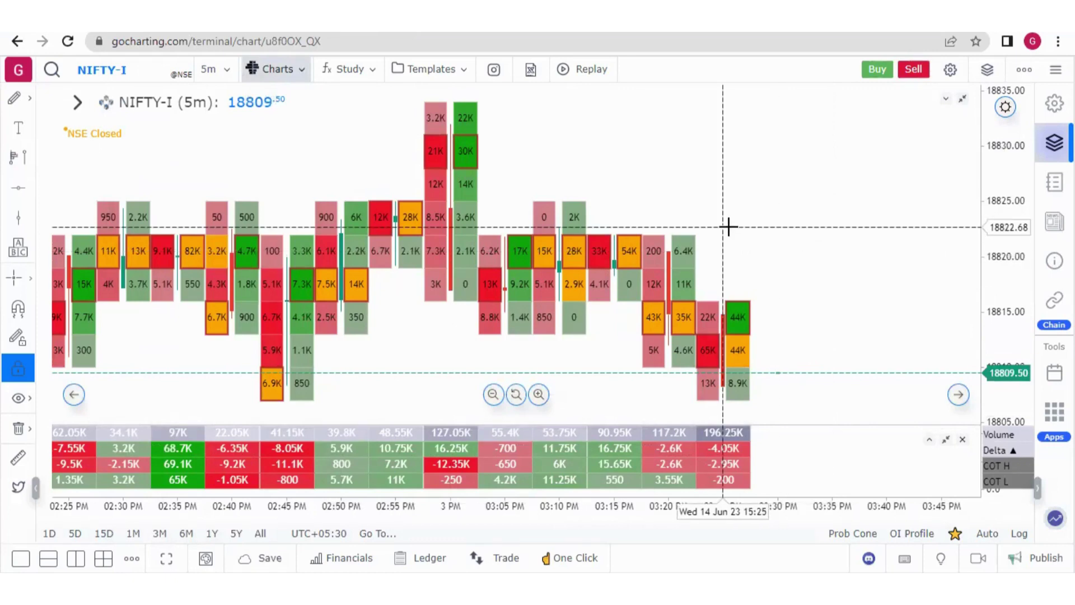
# Step: In the Orderflow settings, switch Tick Manager Auto Mode on
pyautogui.click(951, 69)
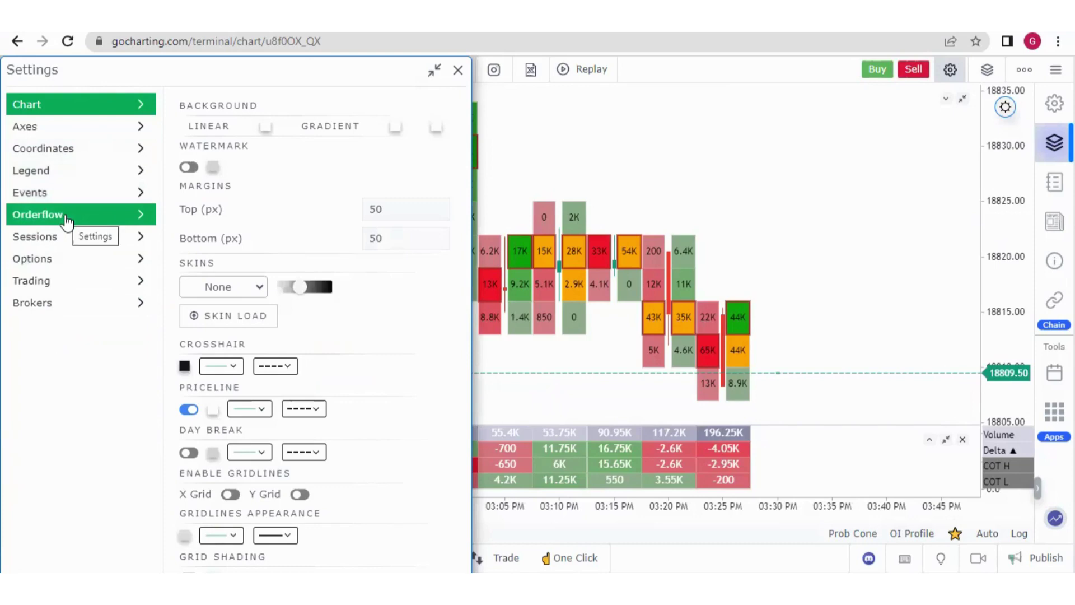
pyautogui.click(65, 217)
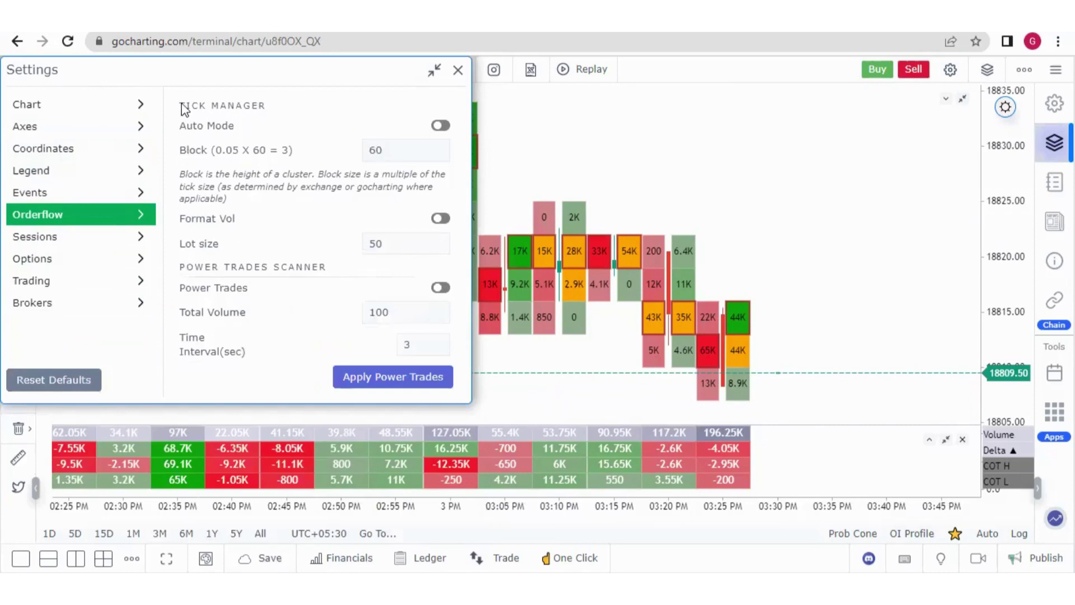
pyautogui.moveTo(180, 107); pyautogui.dragTo(268, 111)
pyautogui.click(311, 117)
pyautogui.click(445, 127)
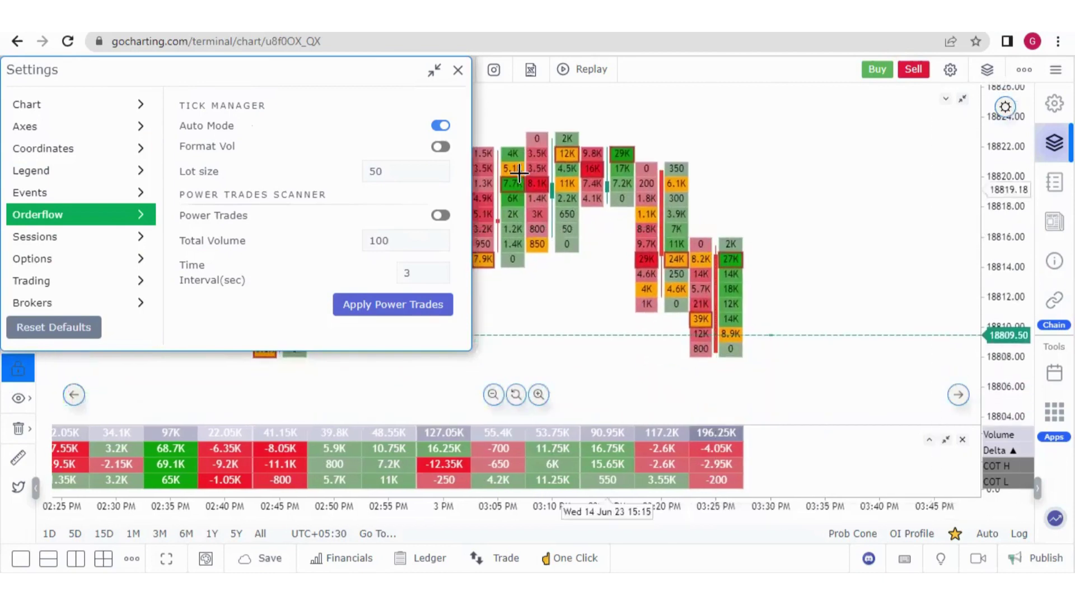
# Step: Turn Auto Mode off and set the Tick Manager Block to 6 (0.3)
pyautogui.click(439, 126)
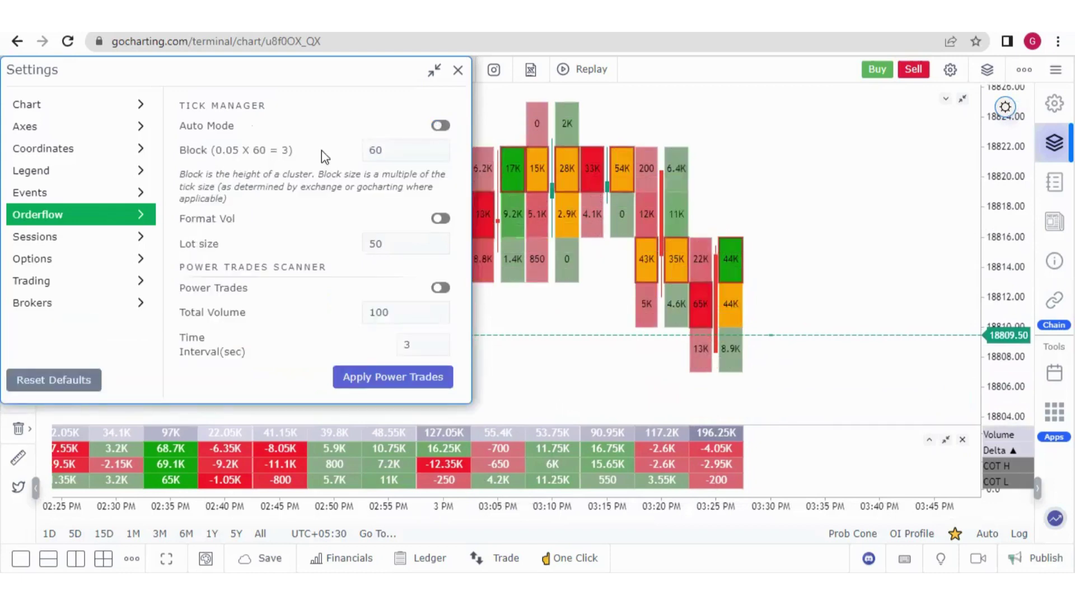
pyautogui.click(390, 151)
pyautogui.write('0')
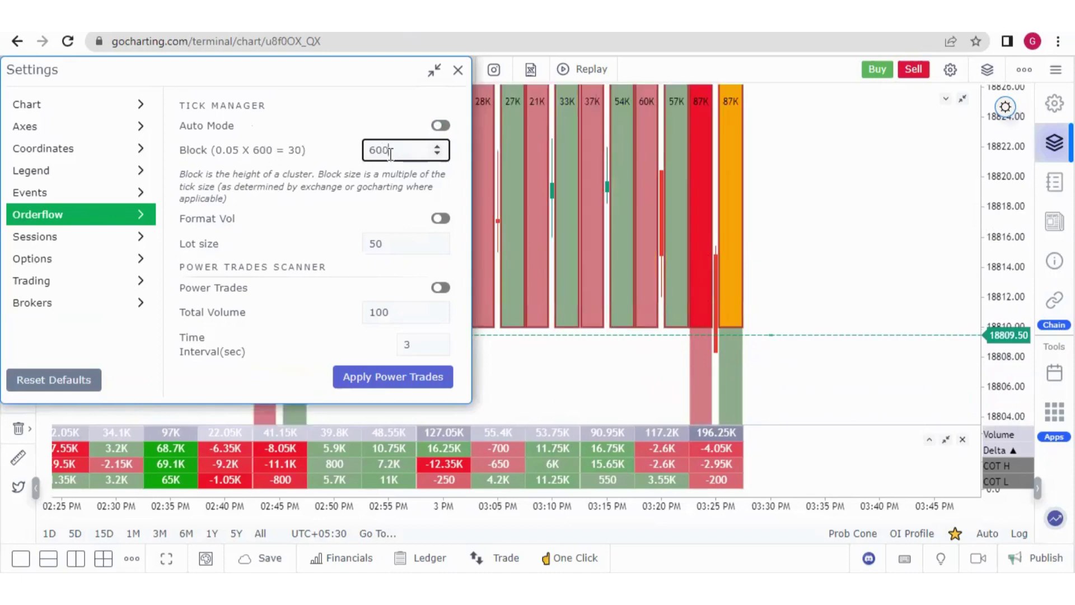
pyautogui.press('BackSpace')
pyautogui.press('BackSpace')
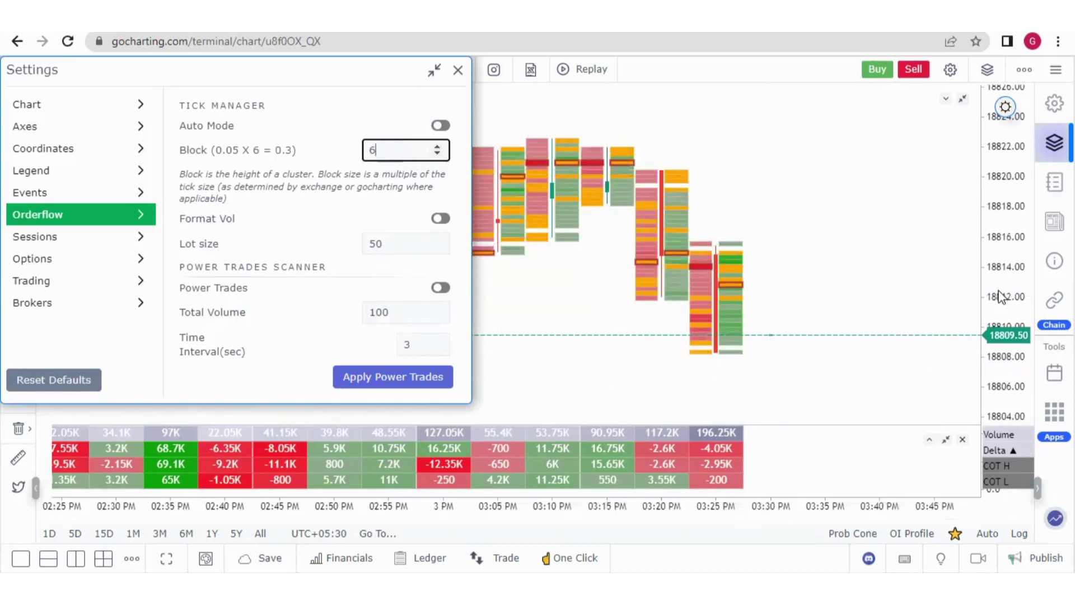
pyautogui.click(1001, 270)
# Step: Stretch and compress the price axis until cluster volumes are readable
pyautogui.moveTo(1002, 270); pyautogui.dragTo(998, 162)
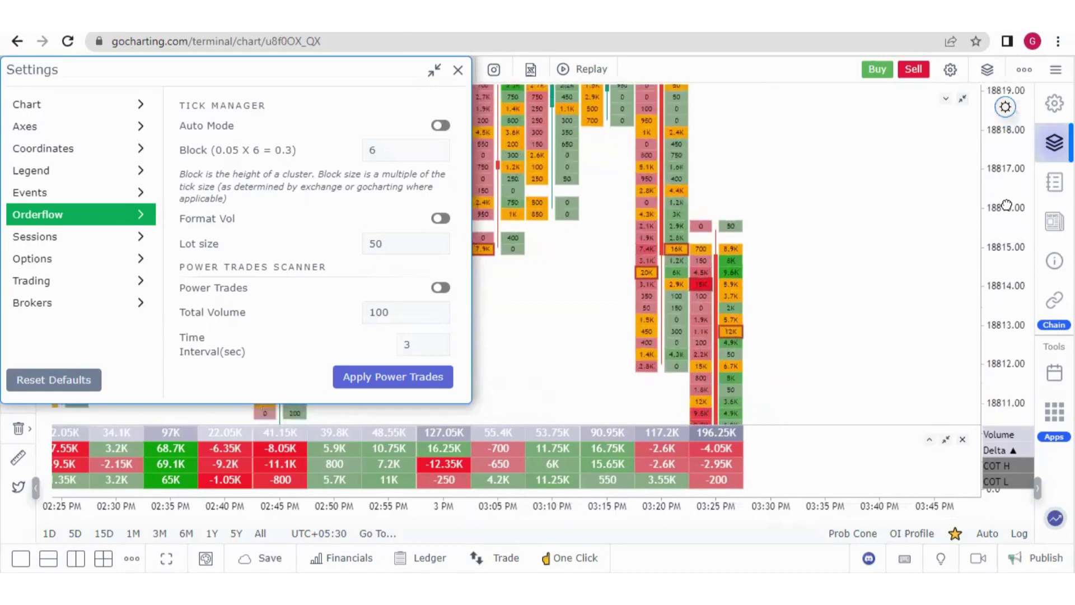
pyautogui.moveTo(1014, 230); pyautogui.dragTo(1019, 336)
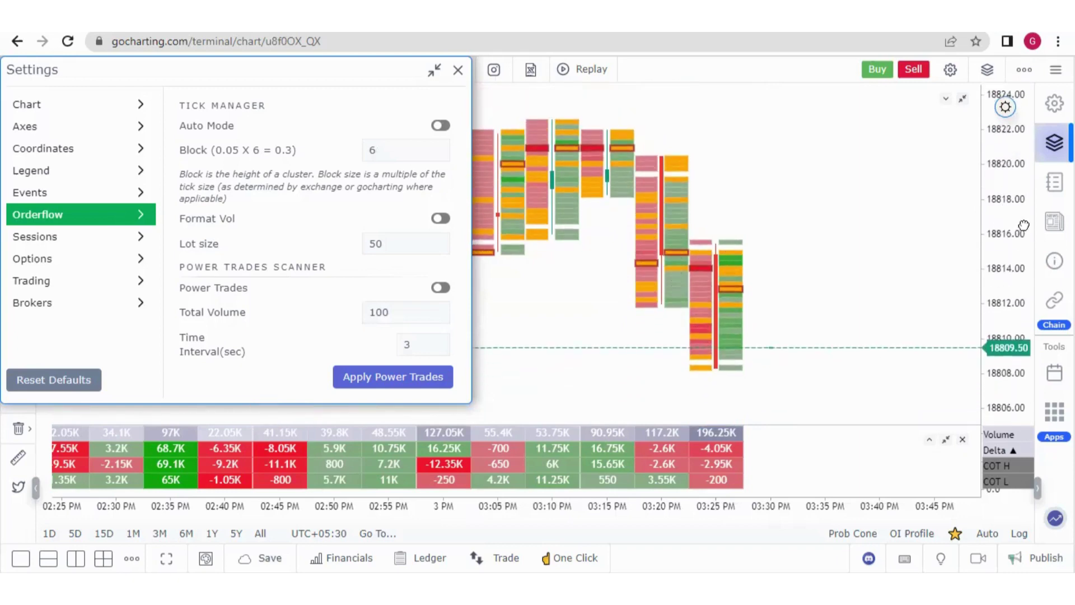
pyautogui.moveTo(1000, 189); pyautogui.dragTo(1015, 152)
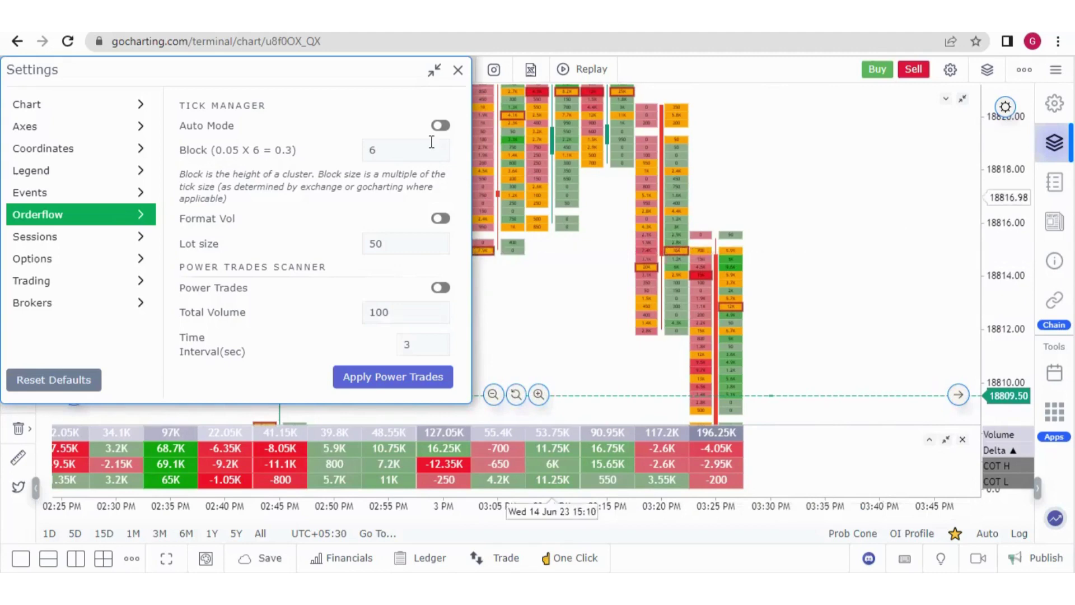
# Step: Set the Tick Manager Block to 100, noting the 0.05 tick size label
pyautogui.click(391, 145)
pyautogui.write('100')
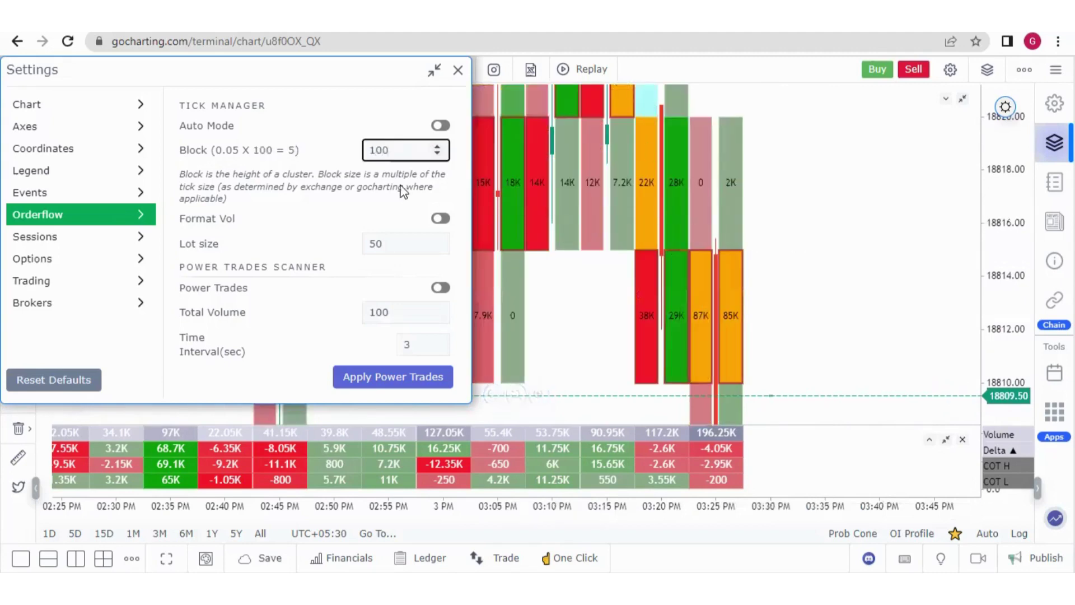
pyautogui.click(330, 109)
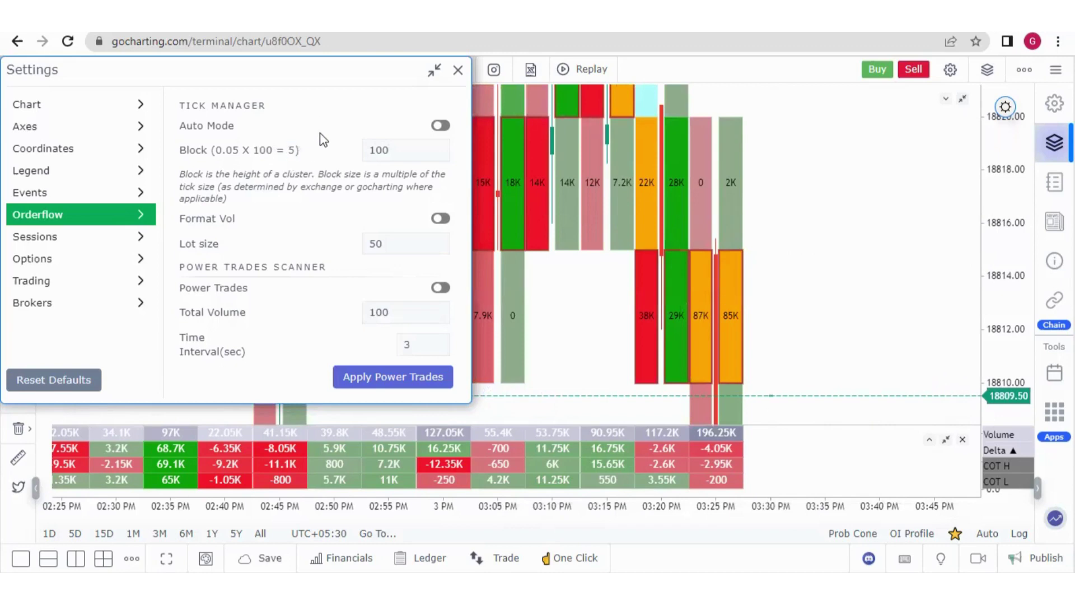
pyautogui.doubleClick(392, 153)
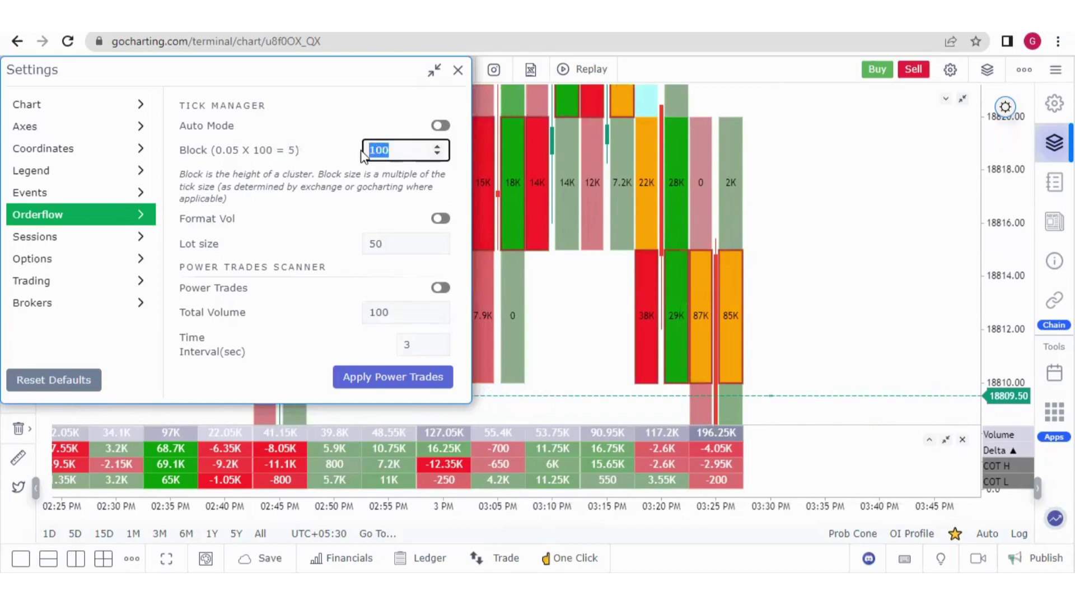
pyautogui.click(297, 127)
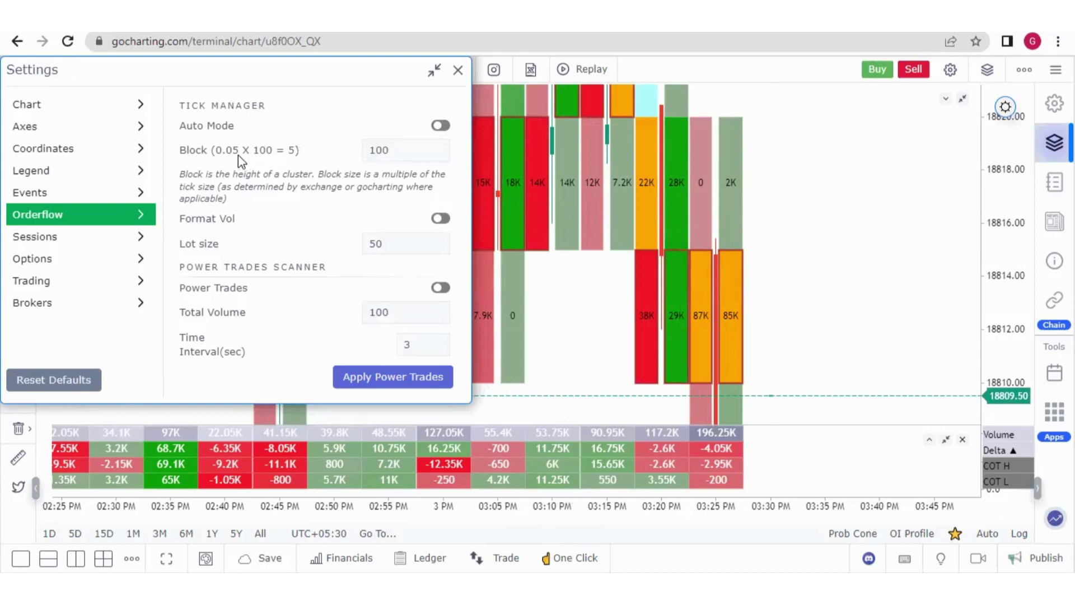
pyautogui.moveTo(238, 150); pyautogui.dragTo(222, 150)
pyautogui.click(292, 162)
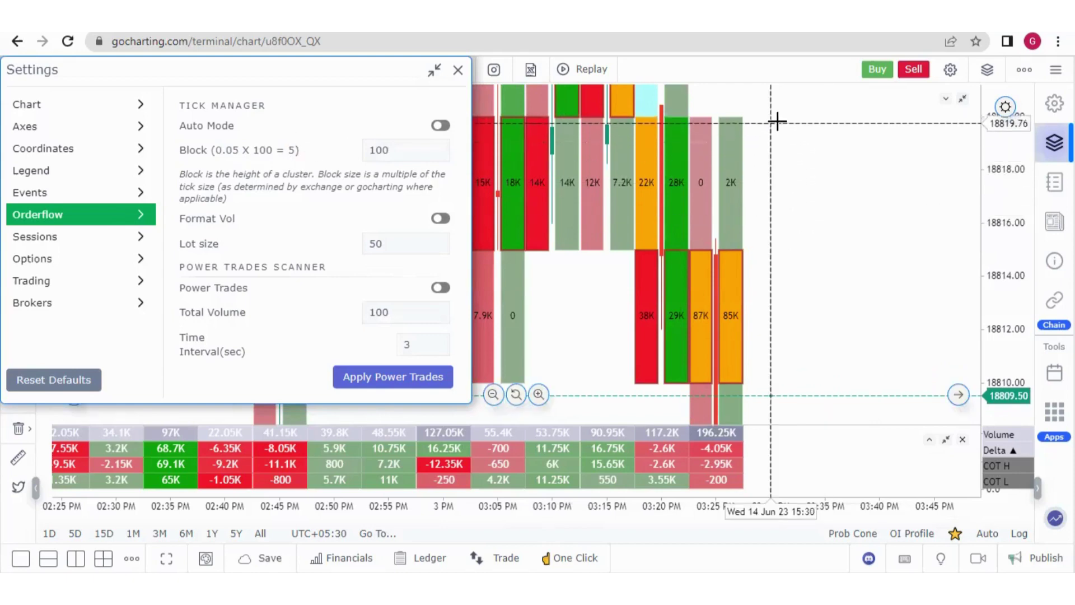
# Step: Rescale the chart to 18802–18828 and toggle Auto Mode on and back off
pyautogui.moveTo(773, 116); pyautogui.dragTo(775, 124)
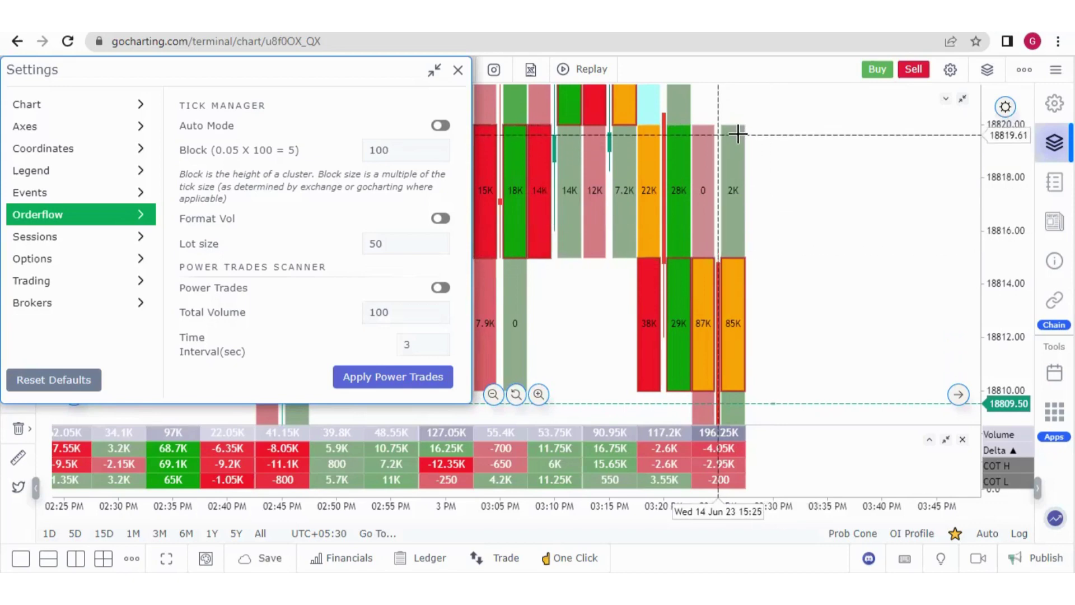
pyautogui.click(395, 152)
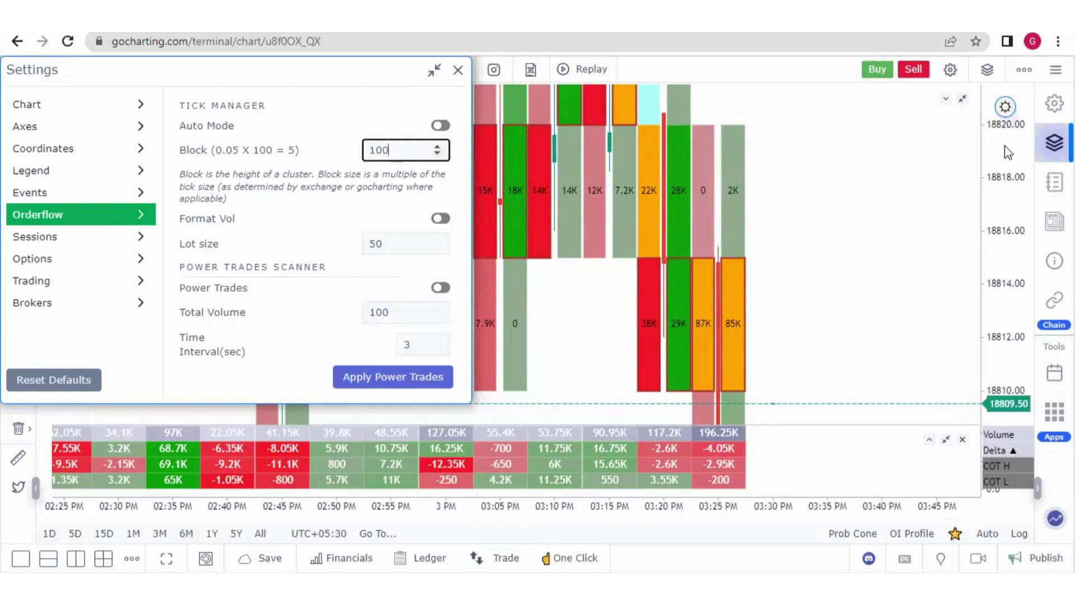
pyautogui.moveTo(1008, 152); pyautogui.dragTo(1008, 224)
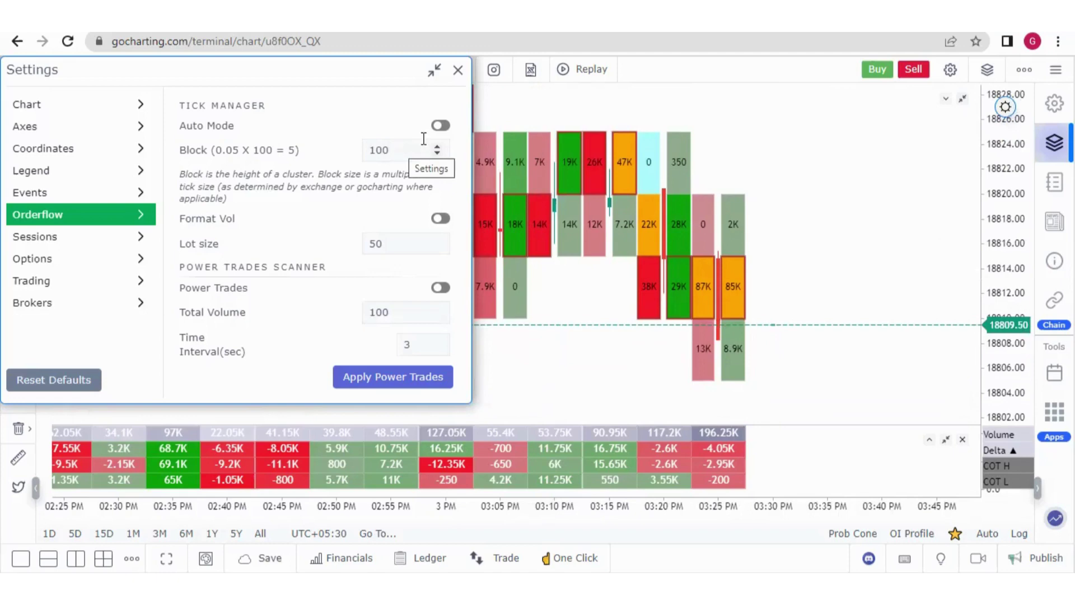
pyautogui.click(440, 125)
pyautogui.click(442, 128)
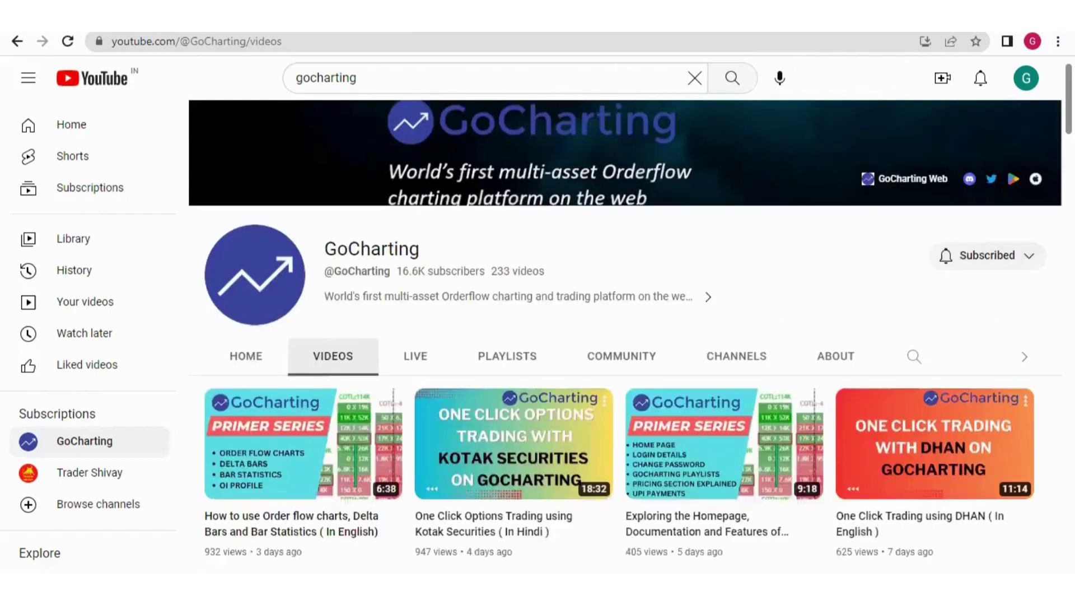
# Step: Open the channel's Playlists tab and page through the Created playlists carousel
pyautogui.scroll(-10, 625, 336)
pyautogui.scroll(-10, 238, 366)
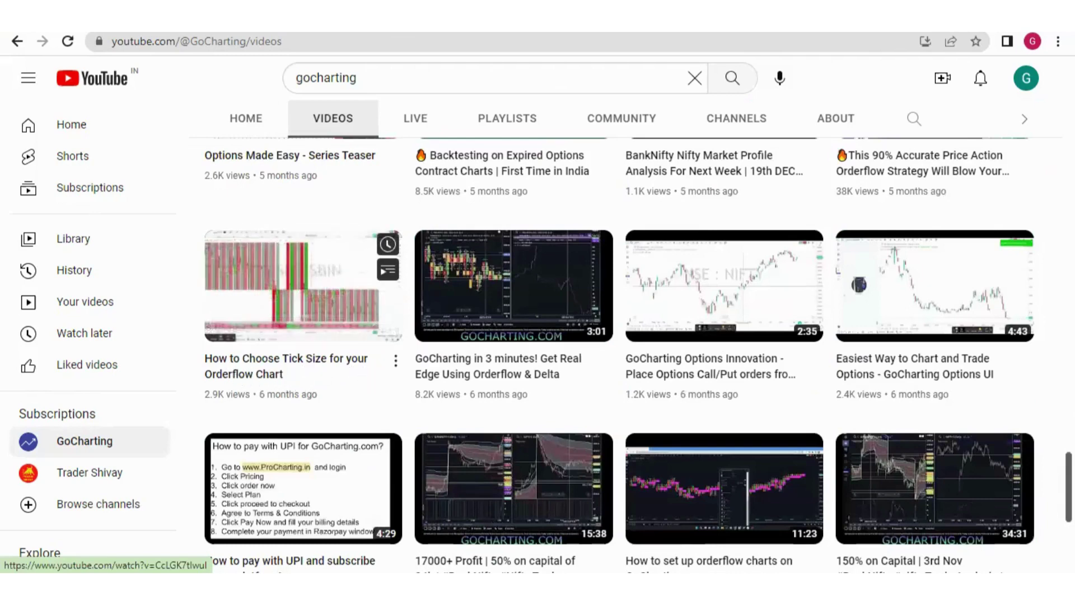
pyautogui.scroll(10, 619, 353)
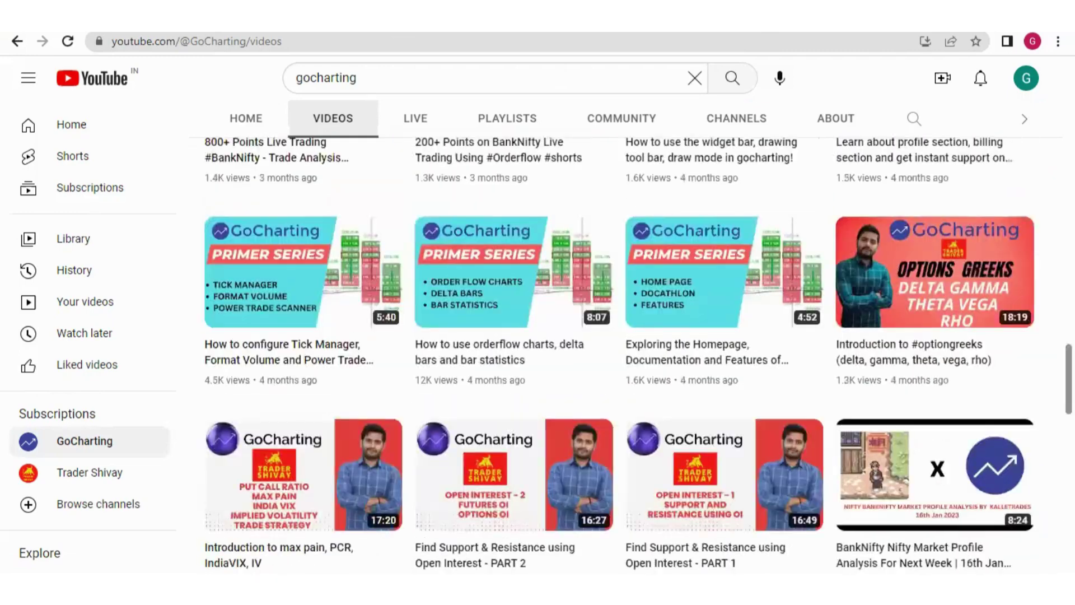
pyautogui.scroll(8, 618, 353)
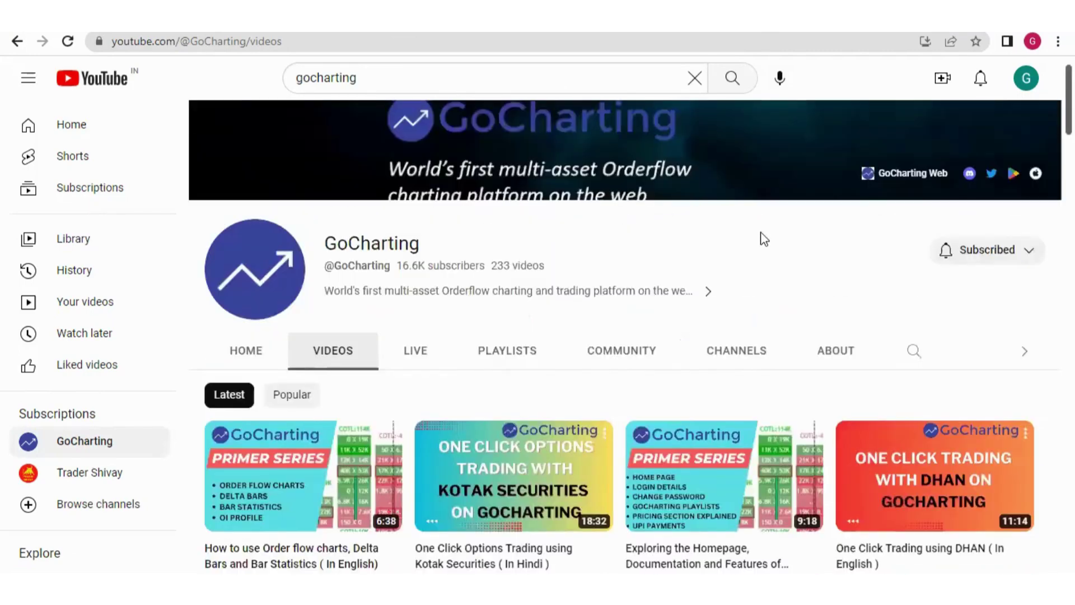
pyautogui.click(498, 352)
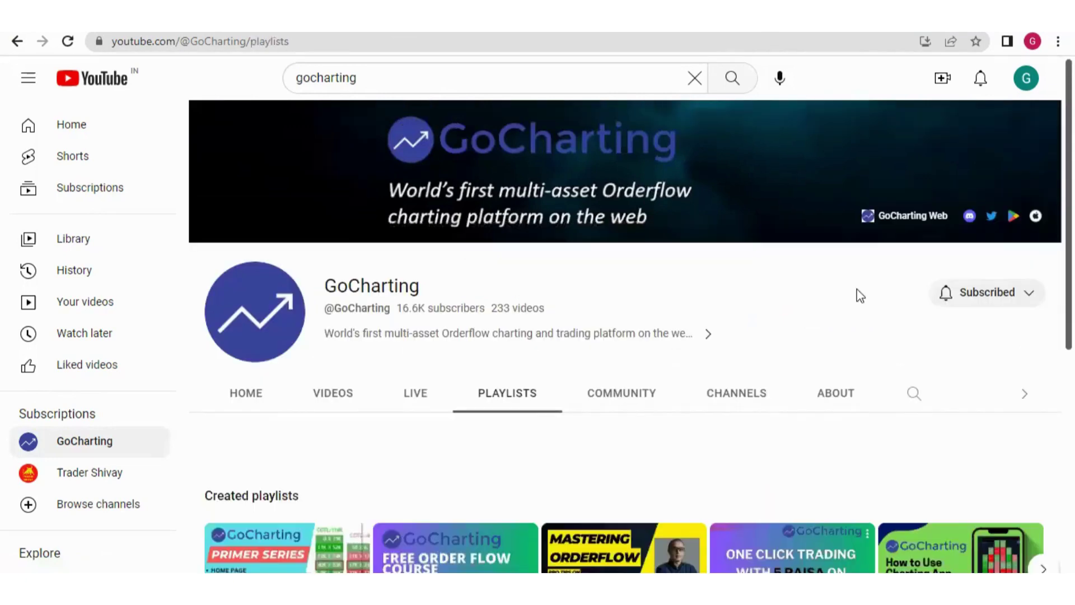
pyautogui.scroll(-4, 511, 417)
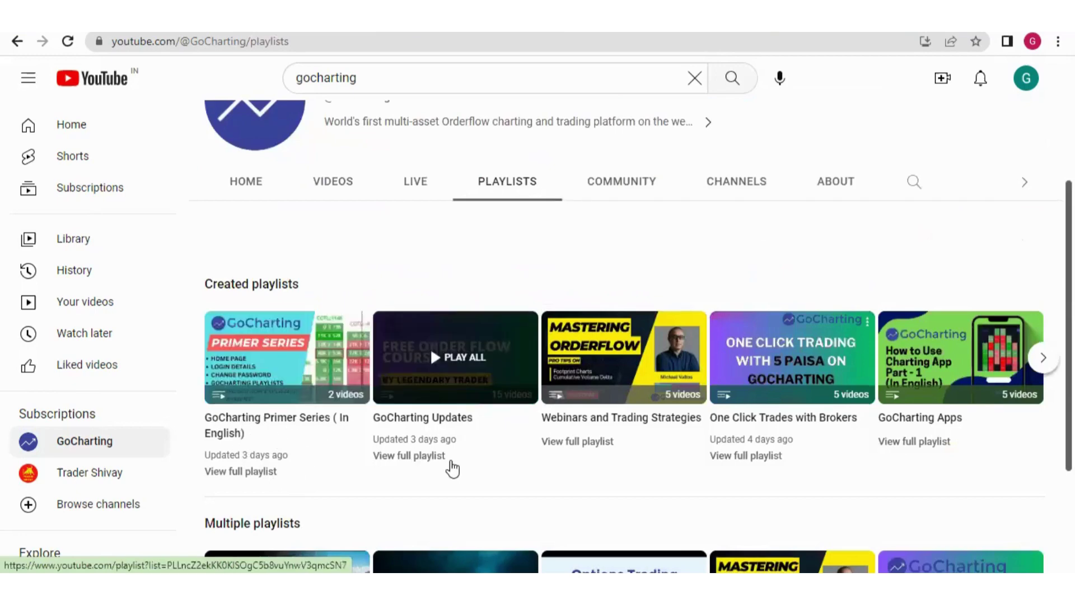
pyautogui.click(1043, 358)
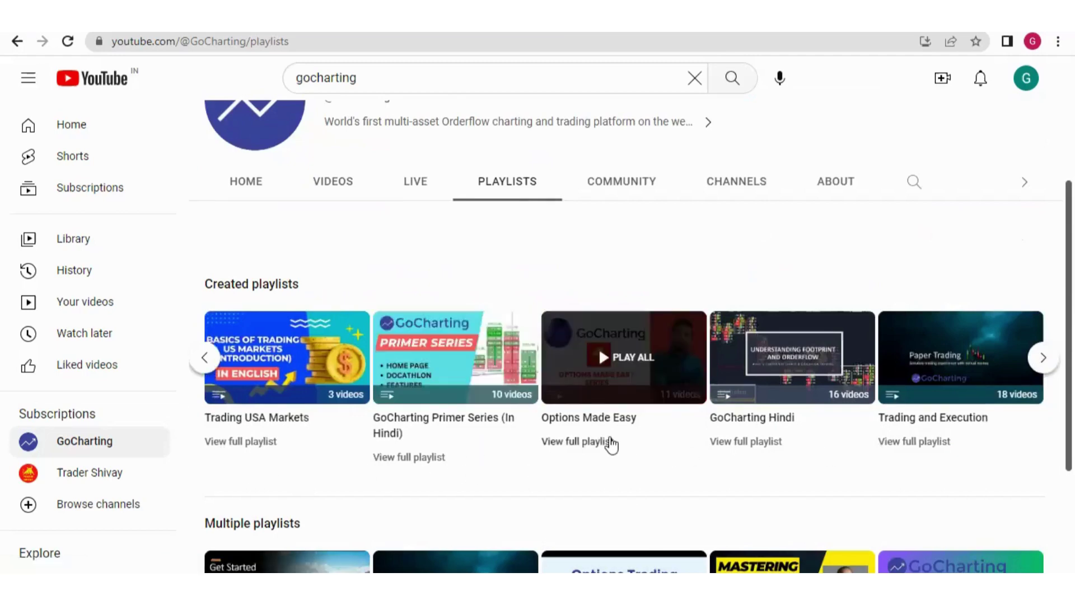
pyautogui.click(1044, 357)
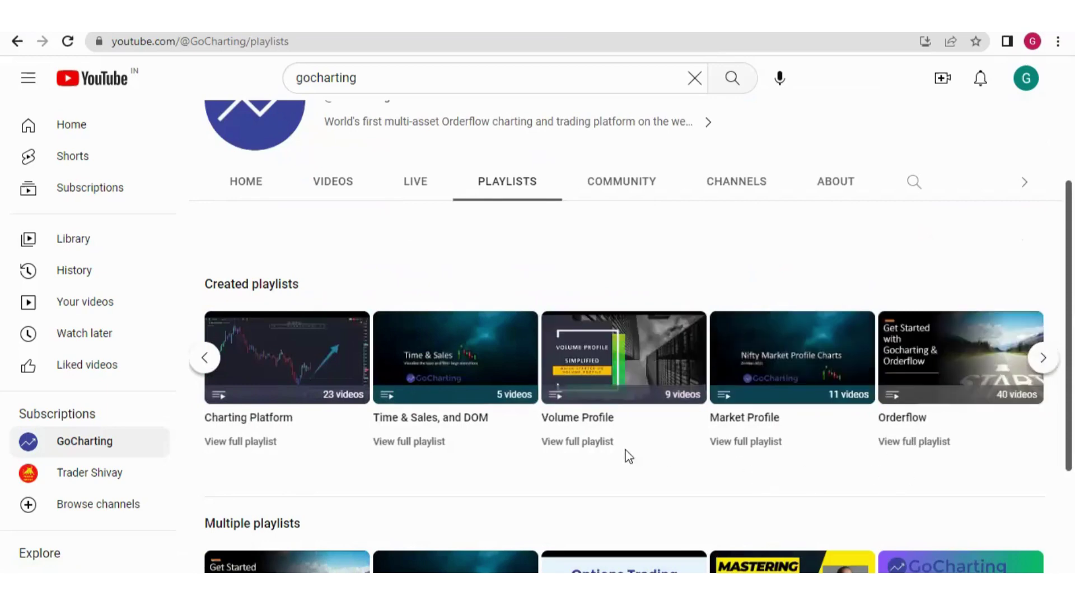
# Step: Return to the channel's Home tab and scroll through its videos
pyautogui.click(247, 186)
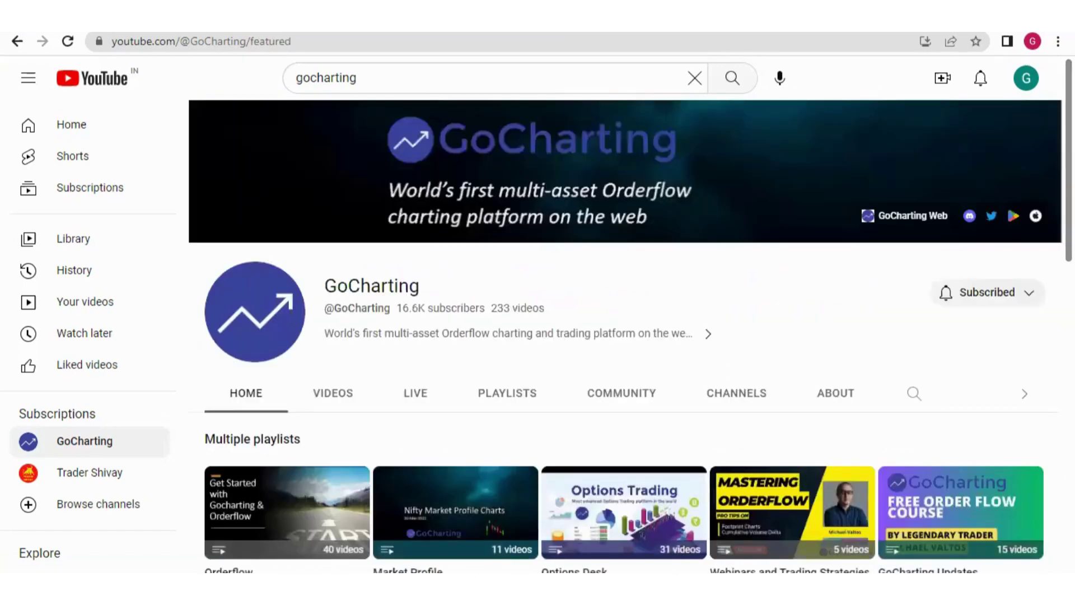
pyautogui.scroll(-3, 625, 336)
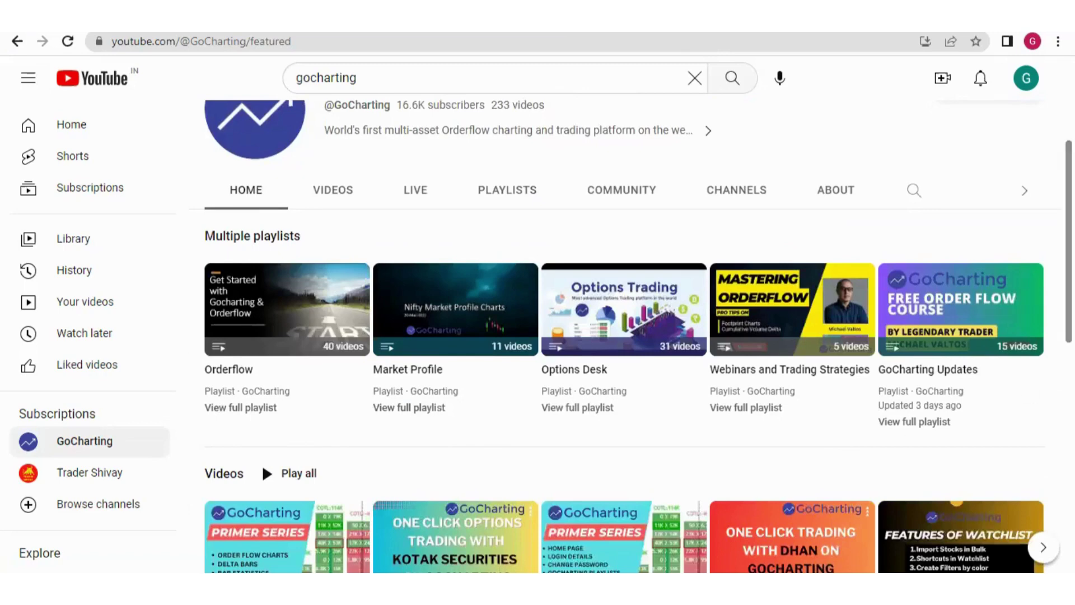
pyautogui.scroll(-2, 262, 352)
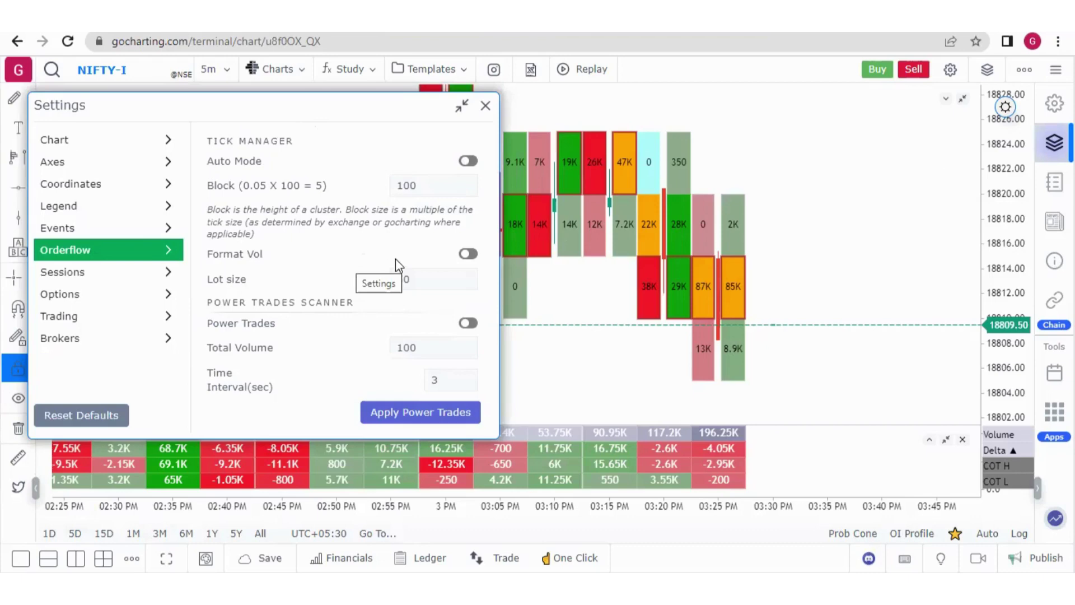
# Step: Close Settings and zoom in on the NIFTY-I orderflow bars
pyautogui.click(486, 107)
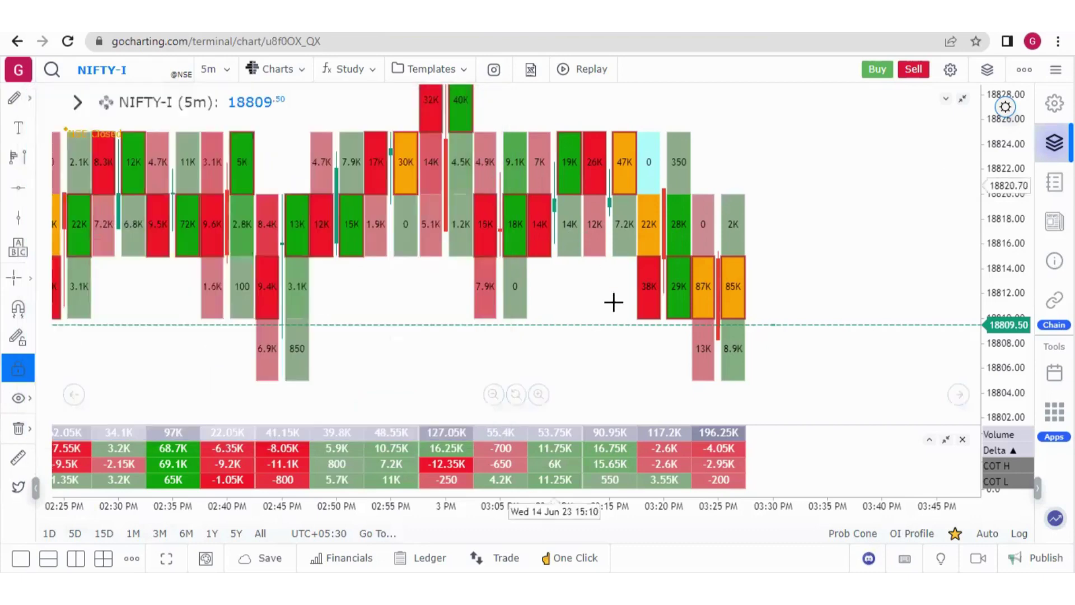
pyautogui.moveTo(583, 364); pyautogui.dragTo(648, 365)
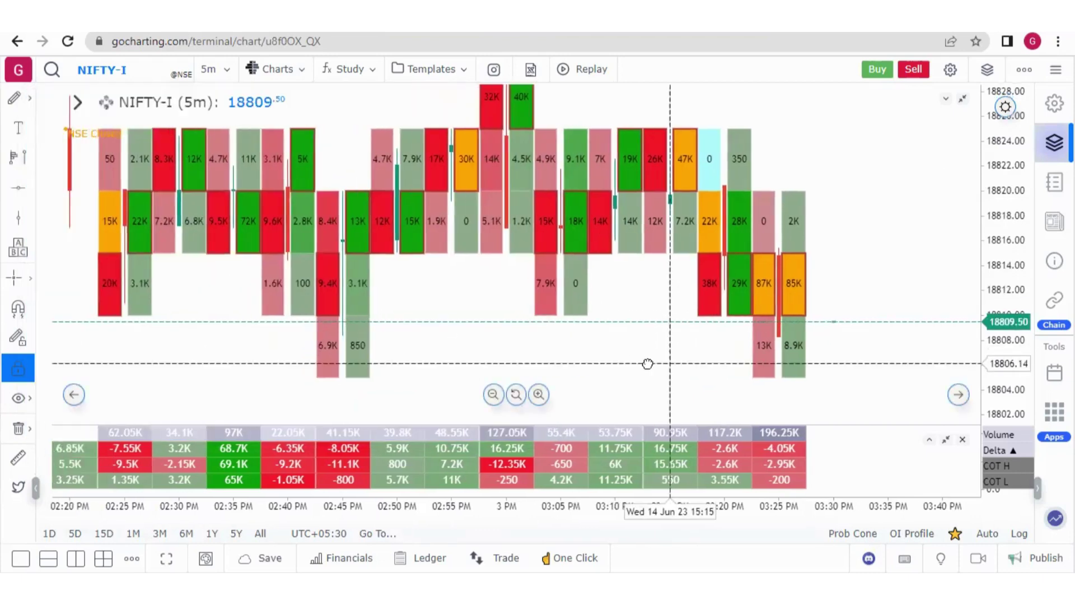
pyautogui.click(539, 394)
pyautogui.click(538, 394)
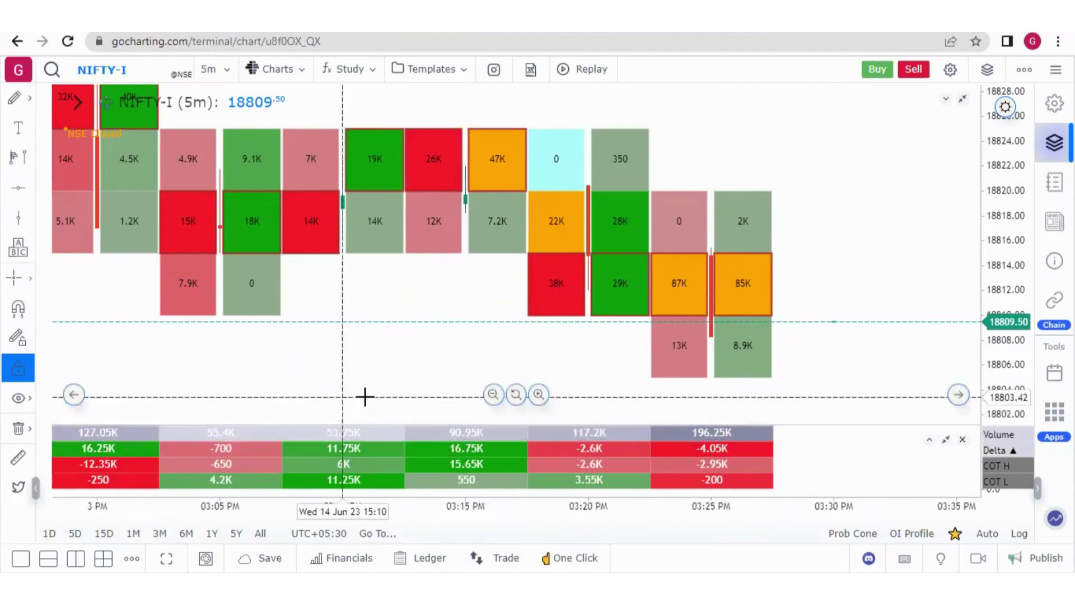
# Step: Pan back to the bars from 02:50 PM and zoom out to show more bars
pyautogui.moveTo(365, 394); pyautogui.dragTo(638, 348)
pyautogui.click(493, 394)
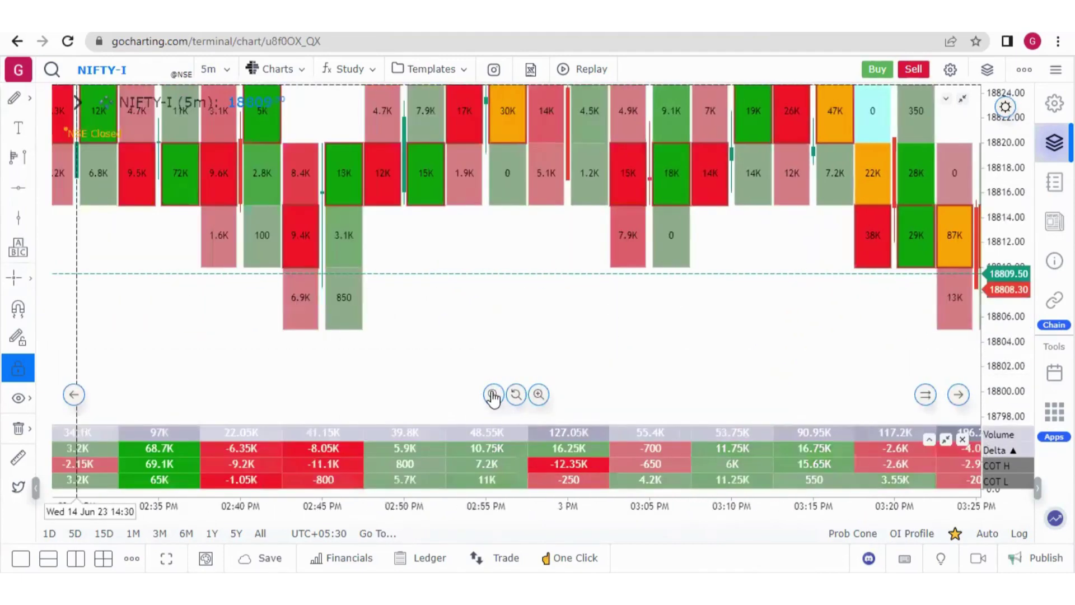
pyautogui.click(494, 394)
pyautogui.moveTo(739, 362); pyautogui.dragTo(620, 358)
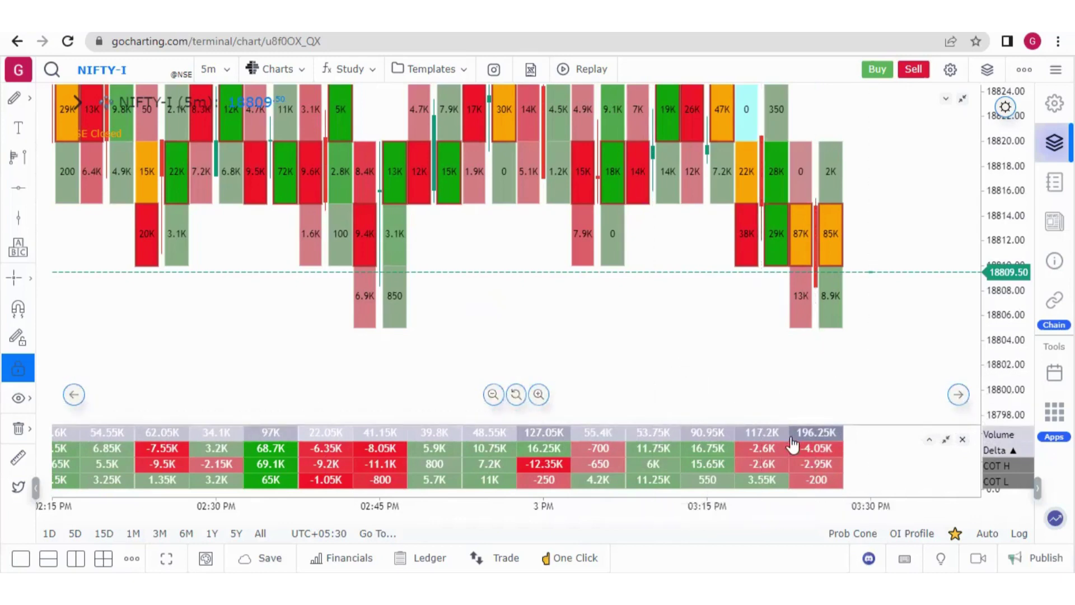
# Step: Open the Orderflow settings and switch on Format Vol
pyautogui.click(950, 69)
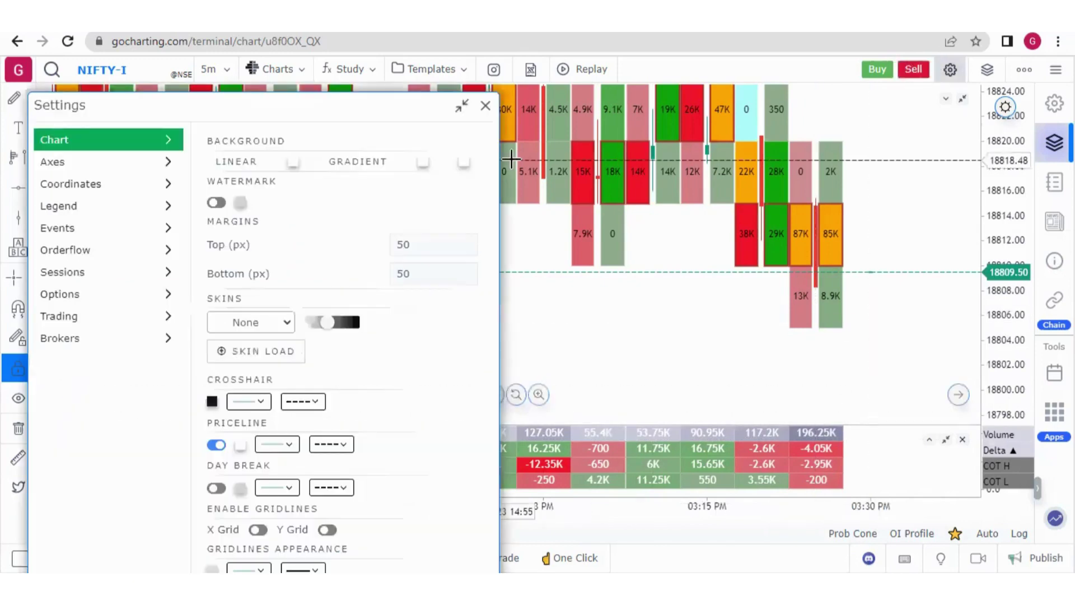
pyautogui.click(111, 256)
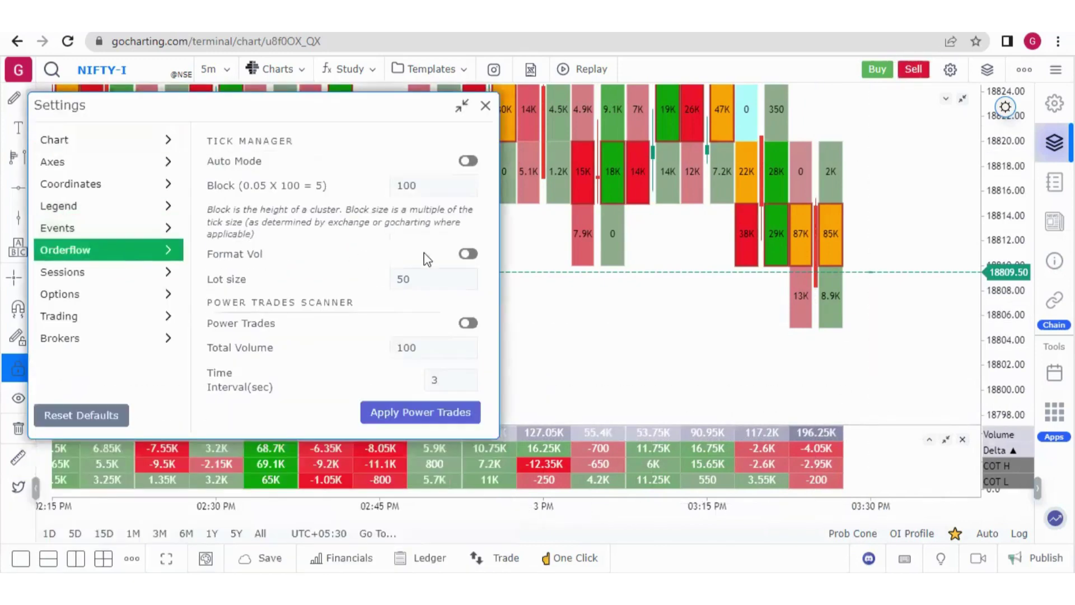
pyautogui.click(469, 255)
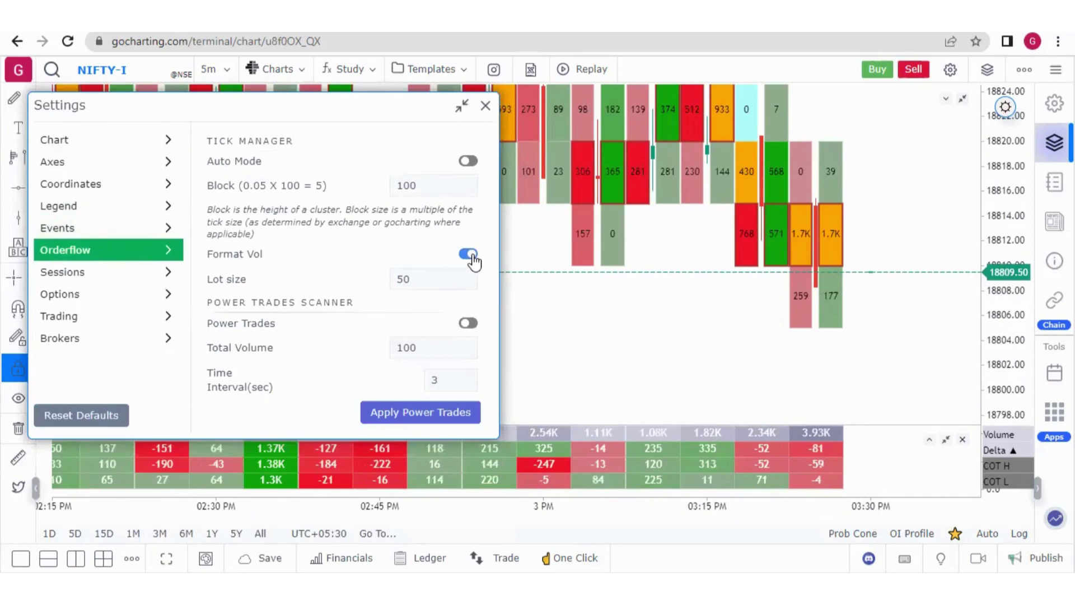
# Step: Try lot sizes 500 and 5000, then set Lot size back to 50
pyautogui.click(429, 280)
pyautogui.write('0')
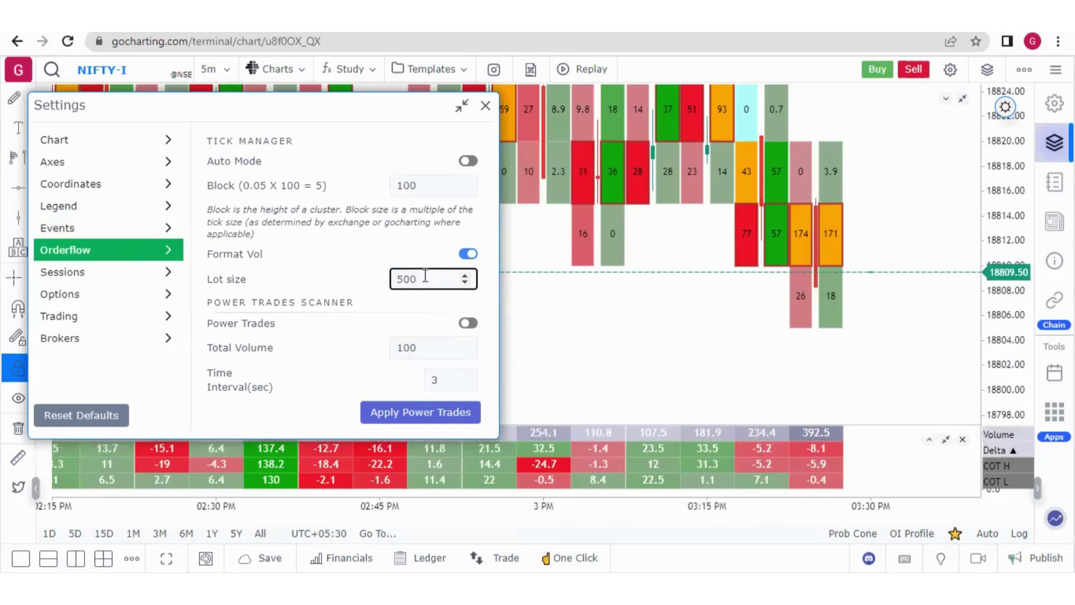
pyautogui.write('0')
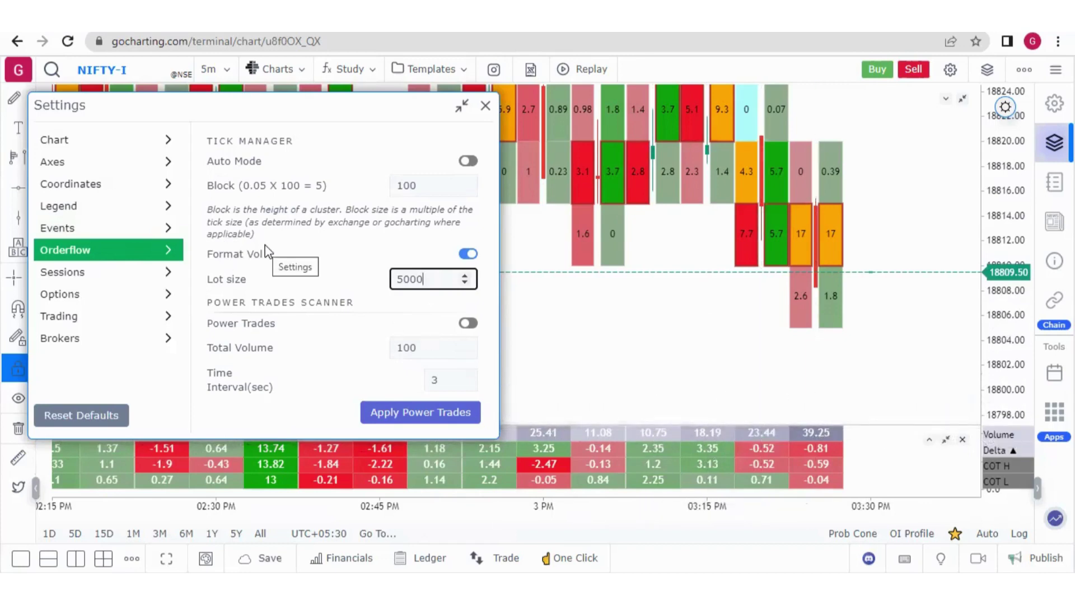
pyautogui.tripleClick(254, 278)
pyautogui.click(263, 290)
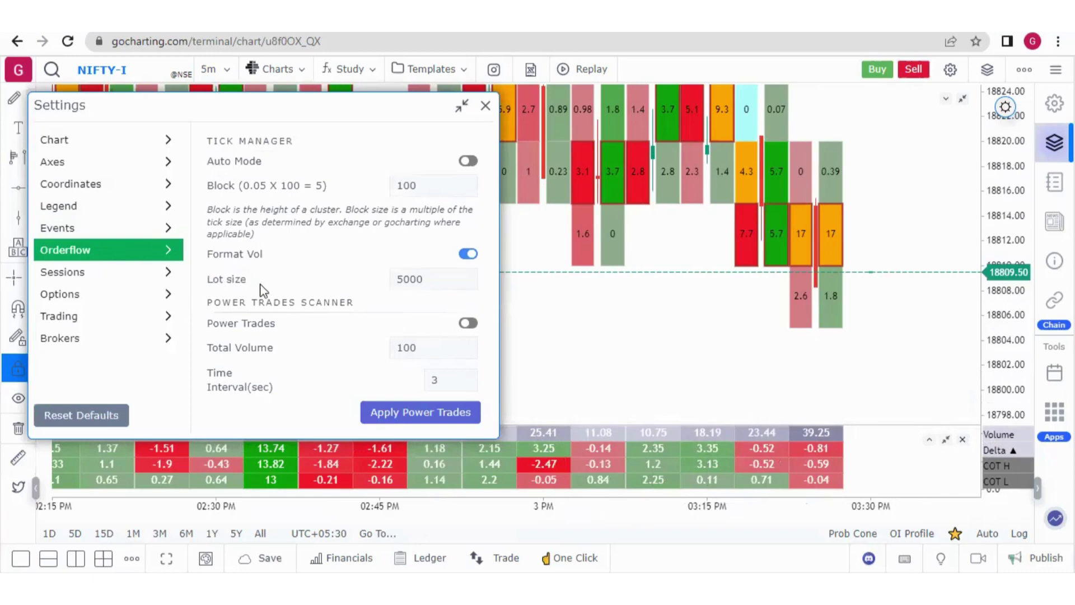
pyautogui.click(428, 282)
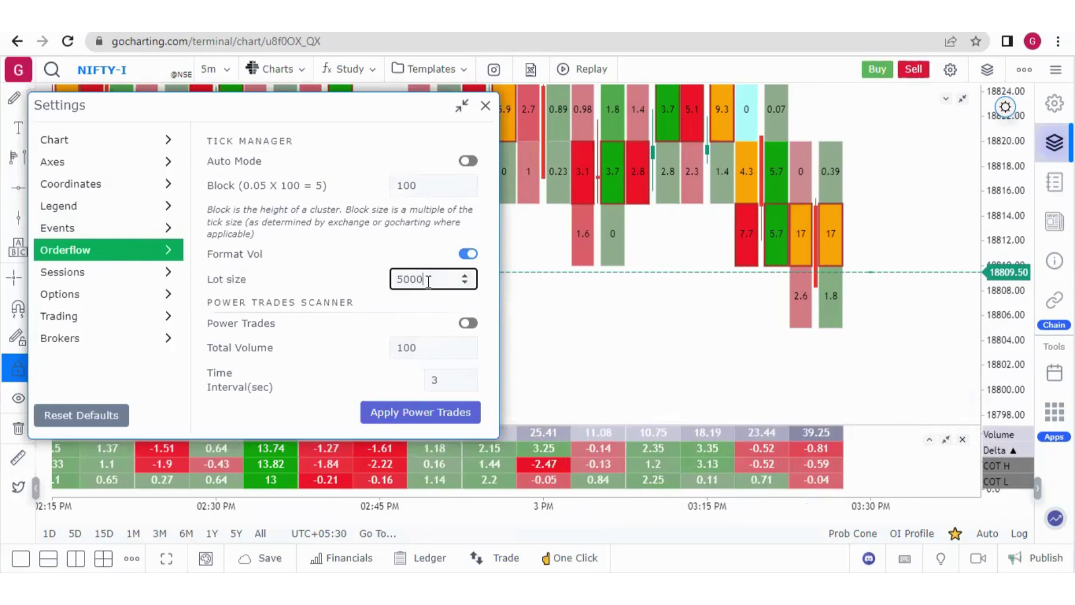
pyautogui.press('BackSpace')
pyautogui.press('BackSpace')
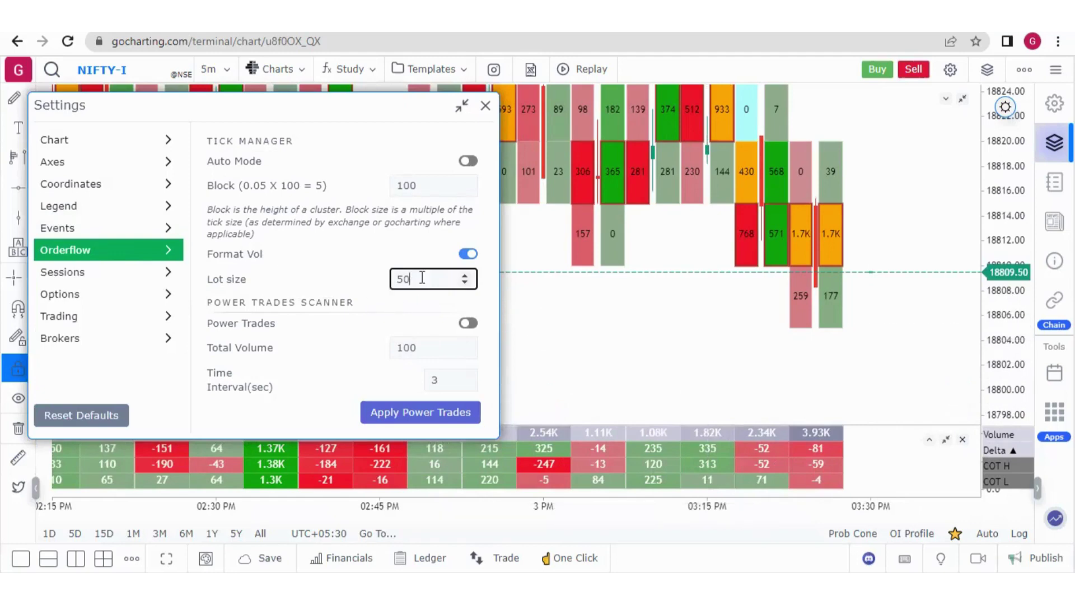
# Step: Turn Format Vol back off, enable the Power Trades scanner, and close Settings
pyautogui.click(652, 364)
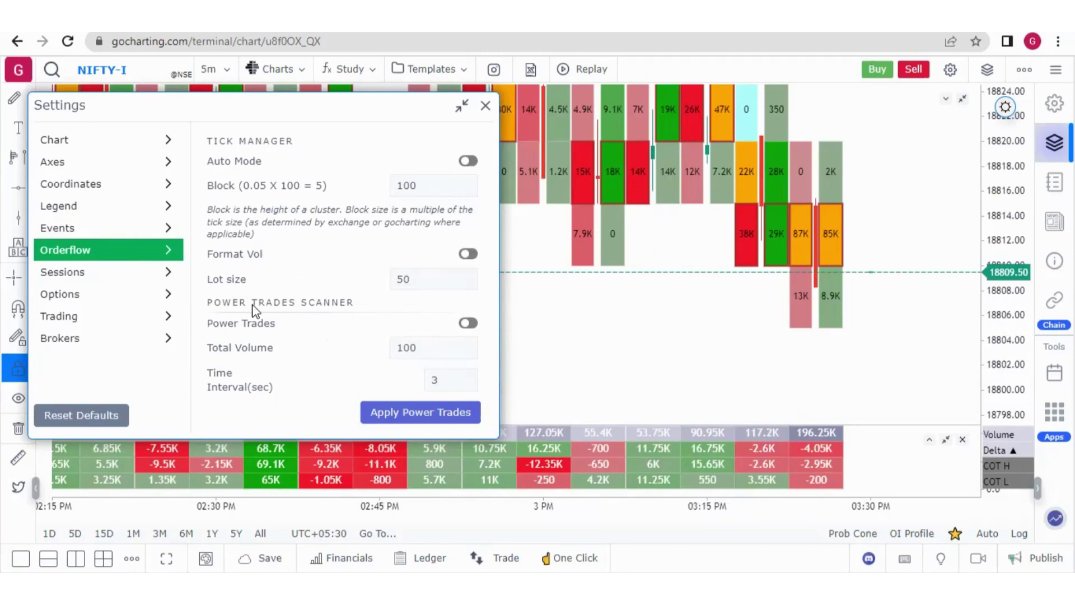
pyautogui.click(469, 324)
pyautogui.click(424, 348)
pyautogui.click(443, 372)
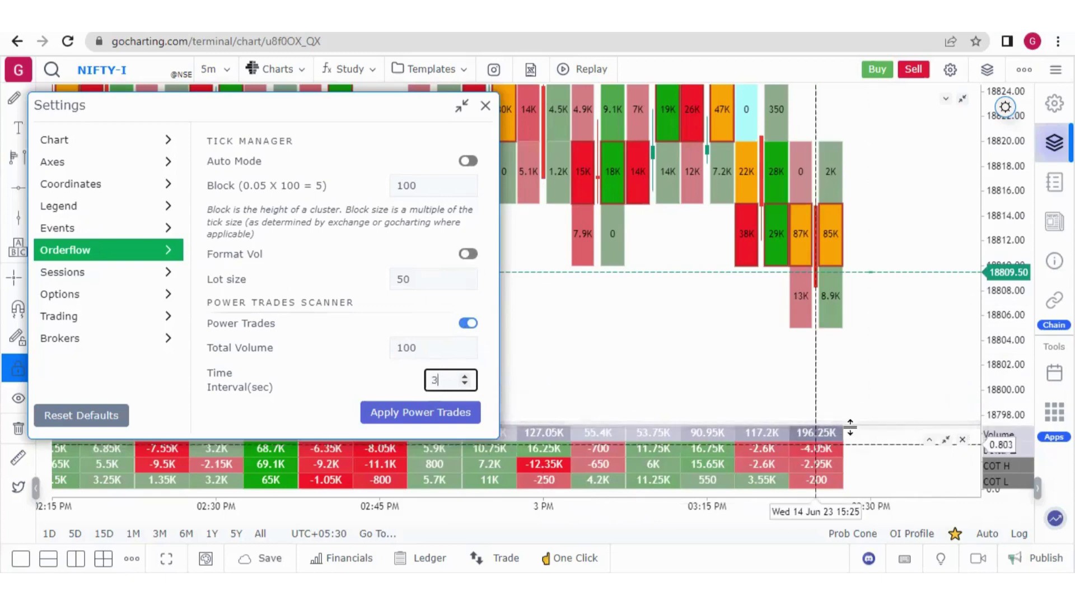
pyautogui.click(485, 111)
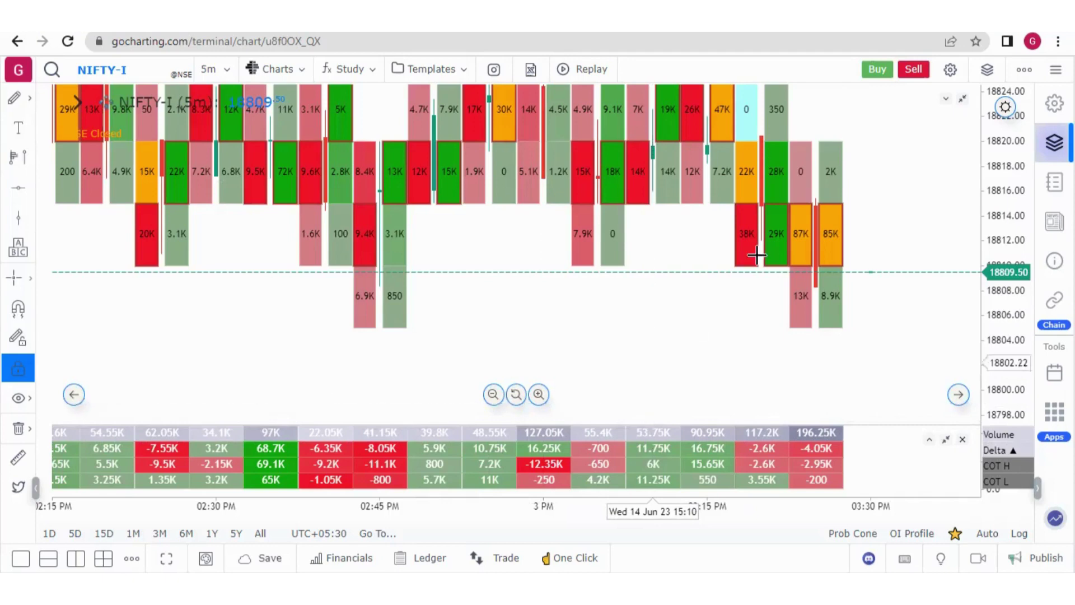
# Step: Reopen Settings to the Power Trades Total Volume and Time Interval fields, moving the dialog lower
pyautogui.click(951, 69)
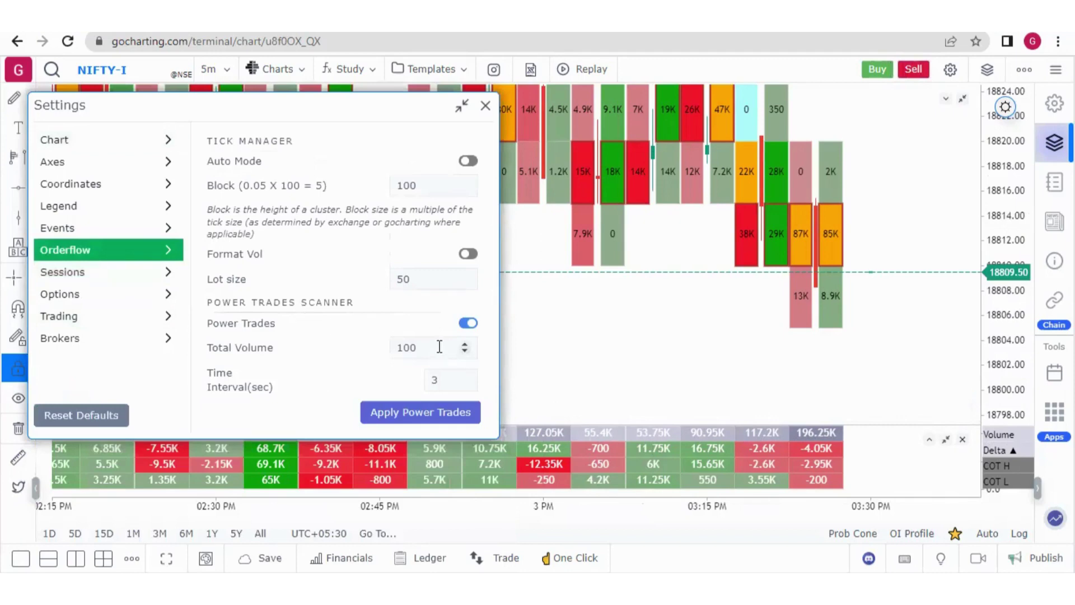
pyautogui.click(440, 346)
pyautogui.click(446, 380)
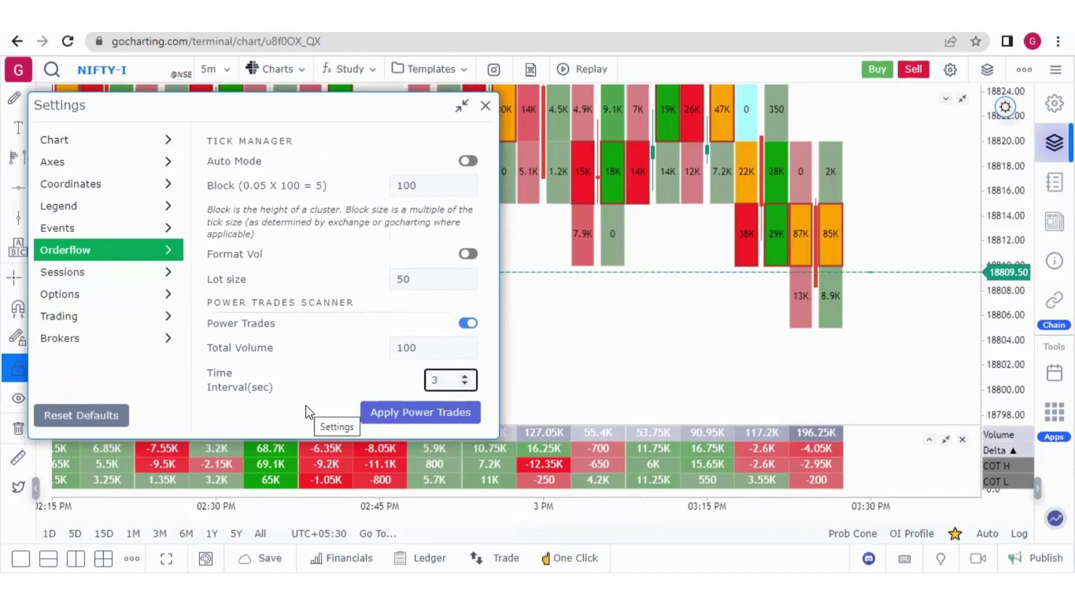
pyautogui.moveTo(317, 115); pyautogui.dragTo(318, 152)
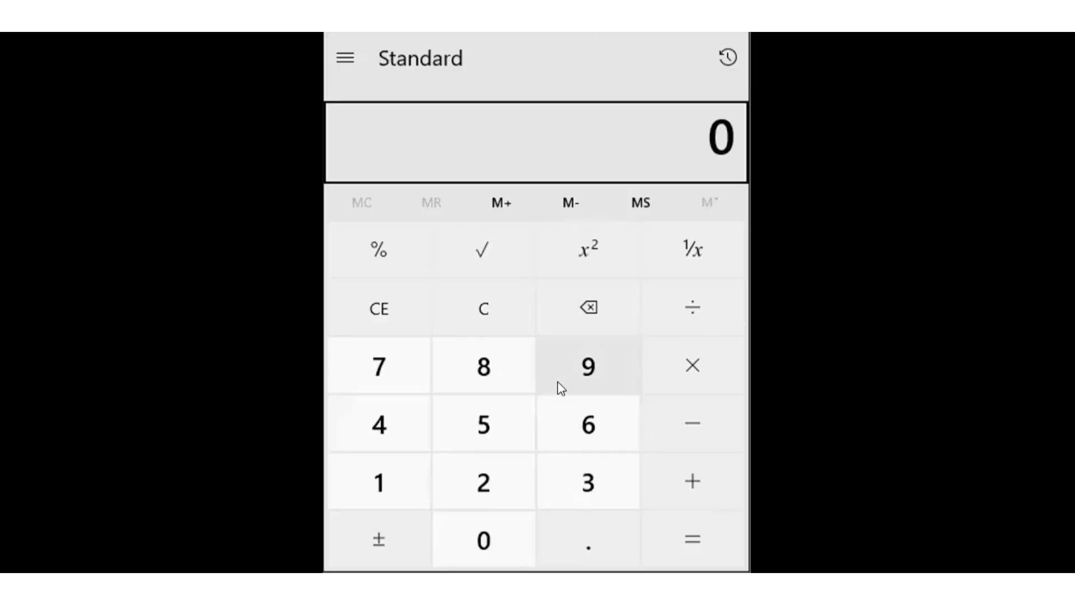
# Step: Compute 60000 ÷ 5 = 12,000 in Calculator
pyautogui.click(581, 424)
pyautogui.click(485, 540)
pyautogui.click(485, 540)
pyautogui.click(485, 539)
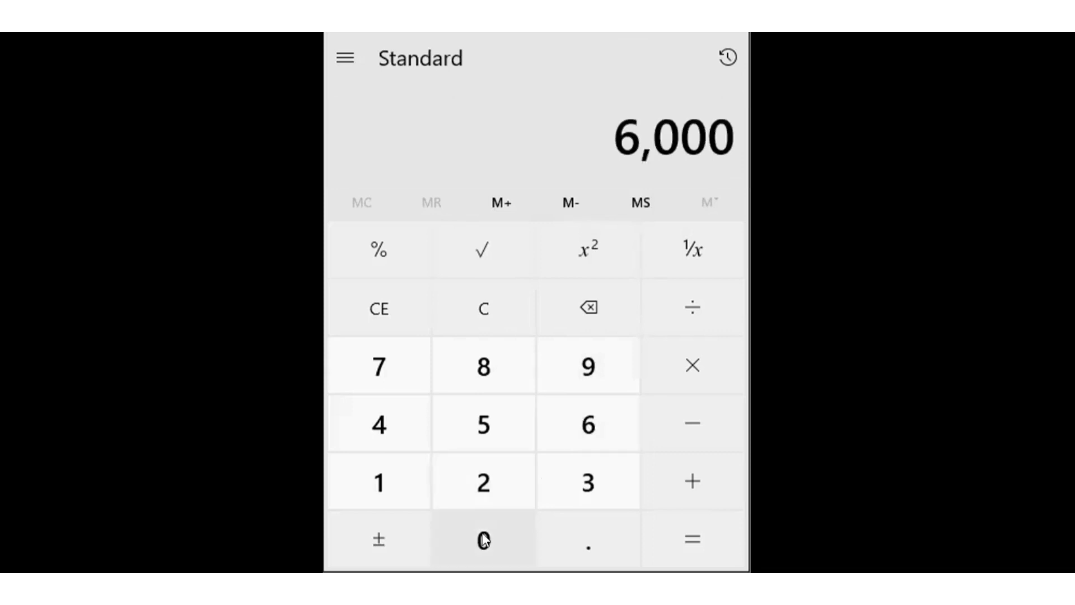
pyautogui.click(485, 539)
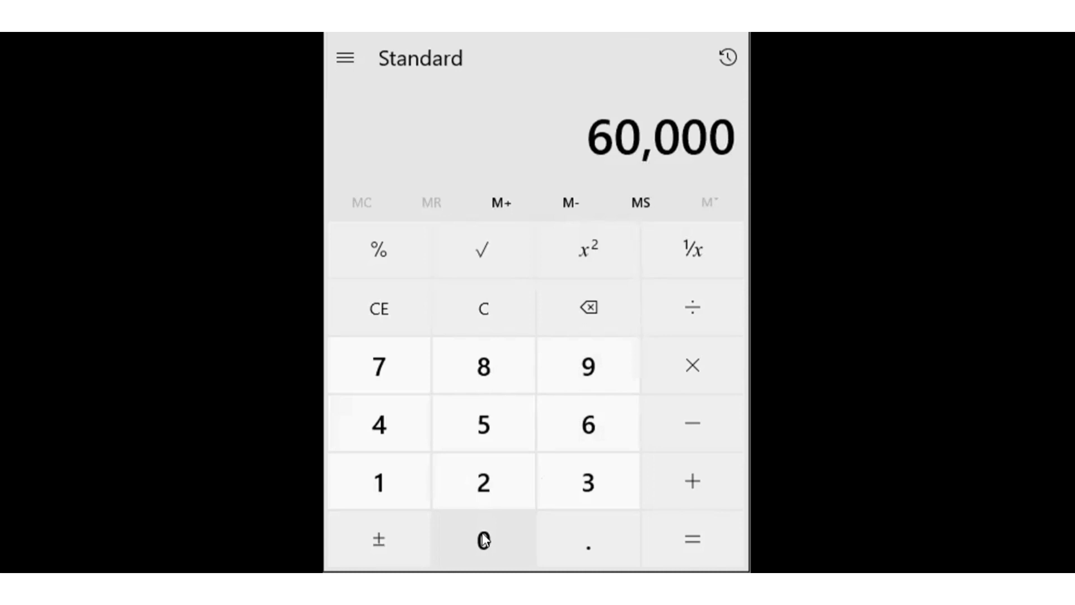
pyautogui.click(677, 314)
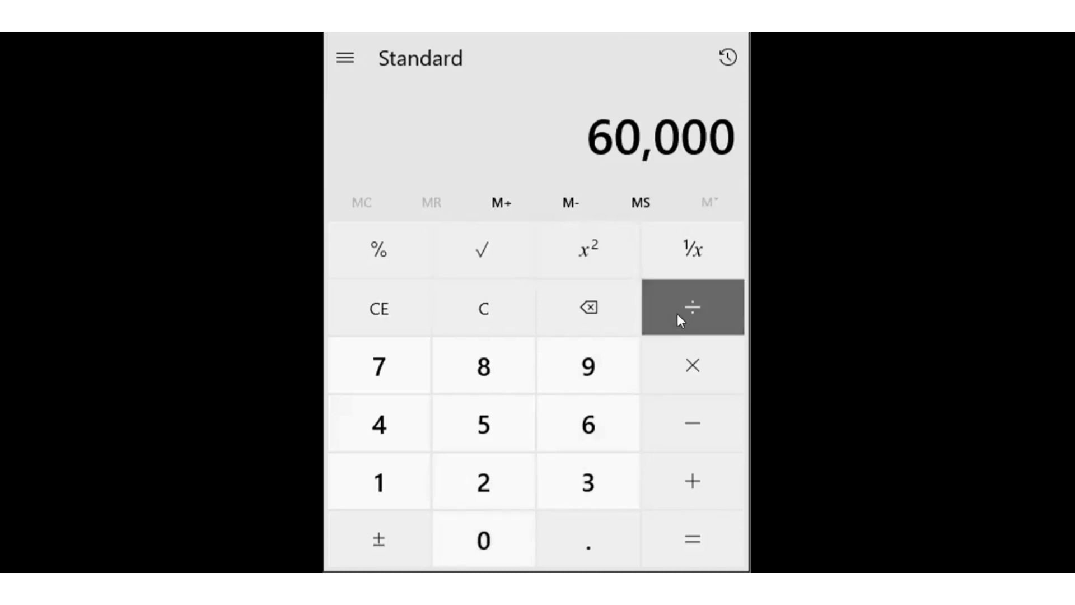
pyautogui.click(470, 430)
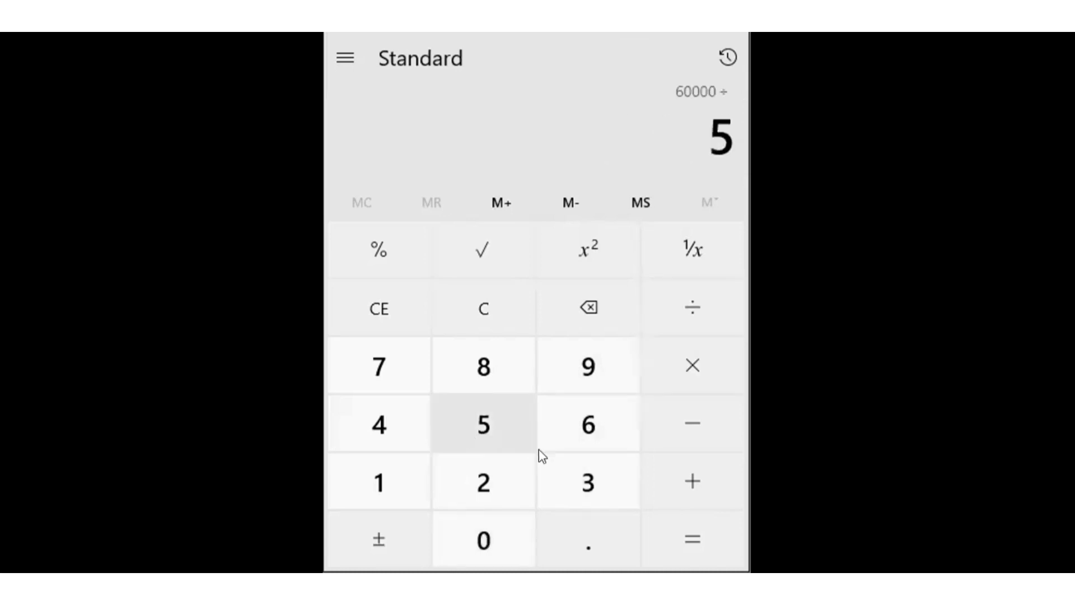
pyautogui.click(691, 543)
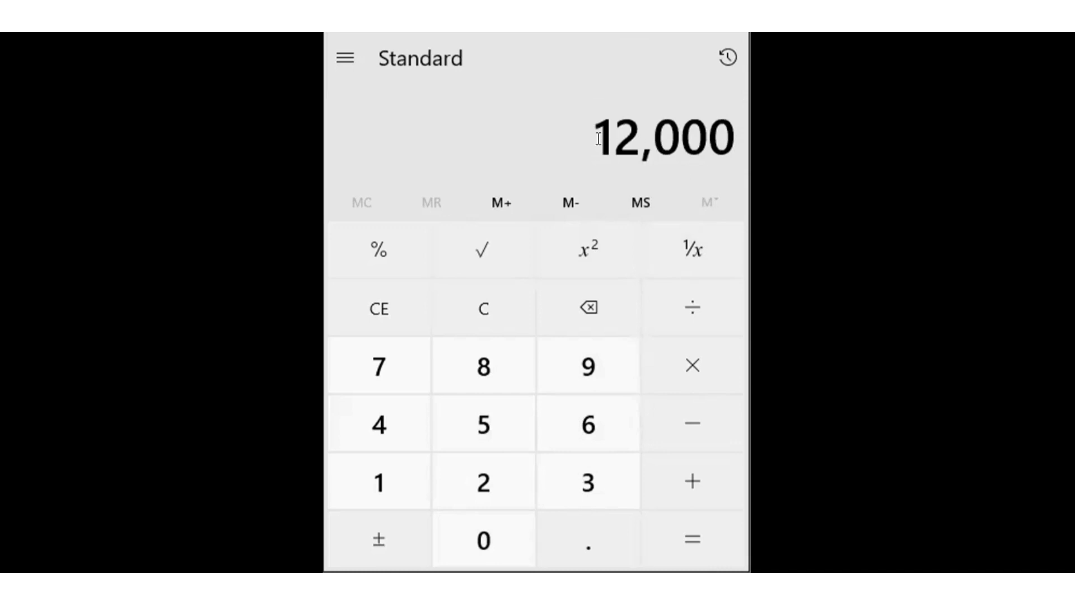
pyautogui.moveTo(592, 137); pyautogui.dragTo(737, 150)
pyautogui.click(553, 162)
pyautogui.moveTo(726, 134); pyautogui.dragTo(611, 137)
pyautogui.click(570, 130)
# Step: Divide by 60 to get 200, then multiply by 10 to get 2,000
pyautogui.click(685, 308)
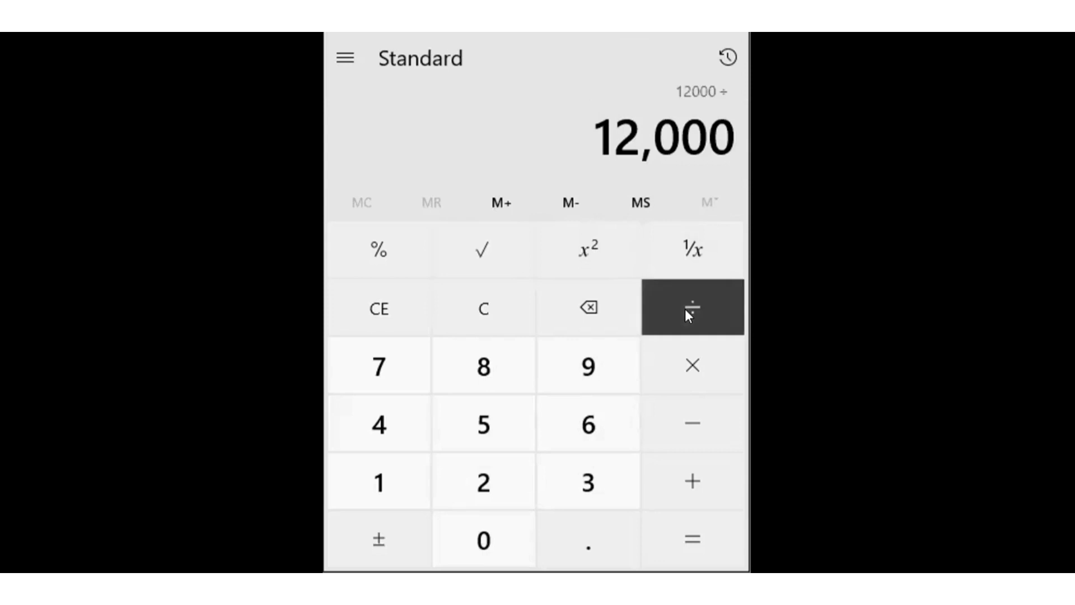
pyautogui.click(597, 417)
pyautogui.click(485, 541)
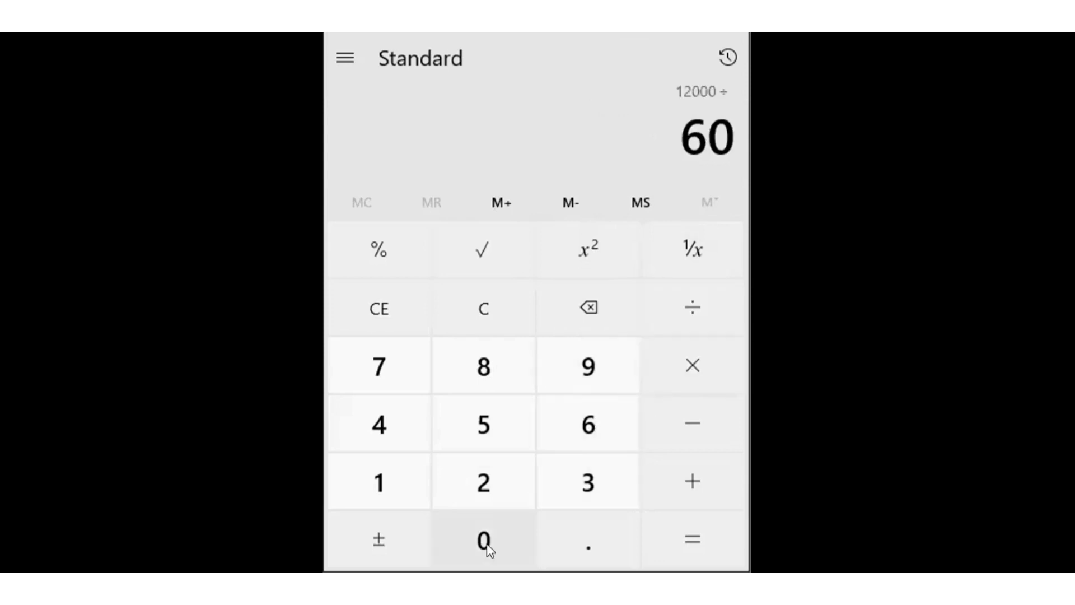
pyautogui.click(667, 541)
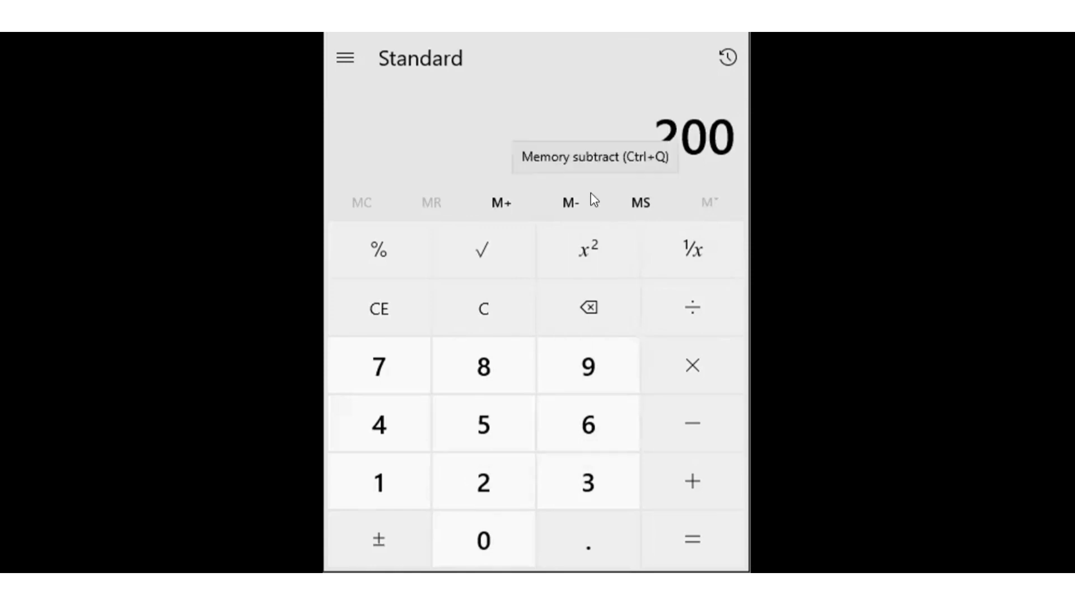
pyautogui.click(658, 377)
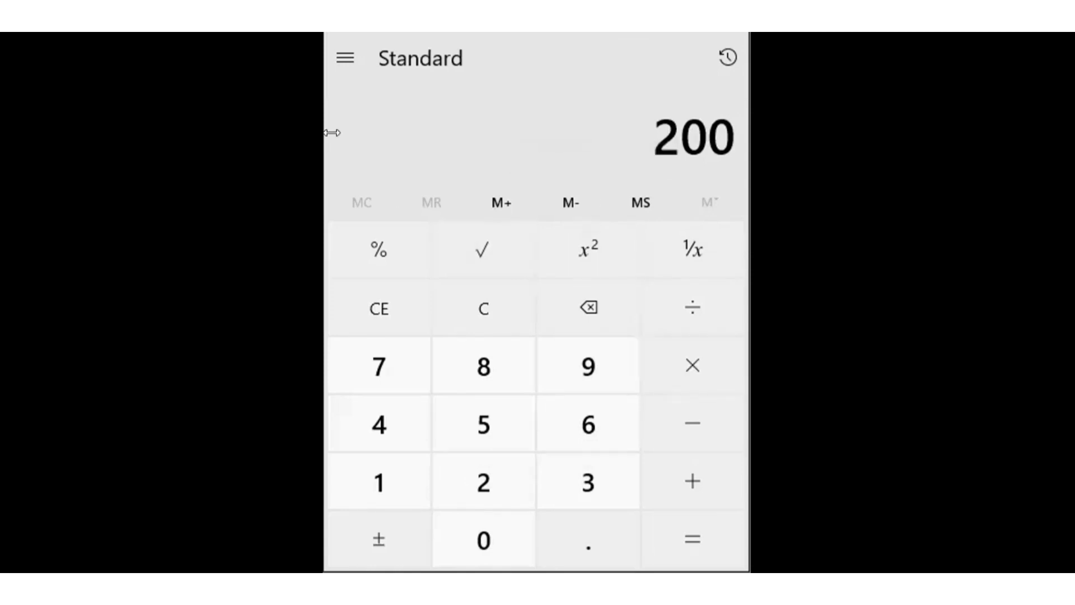
pyautogui.click(689, 367)
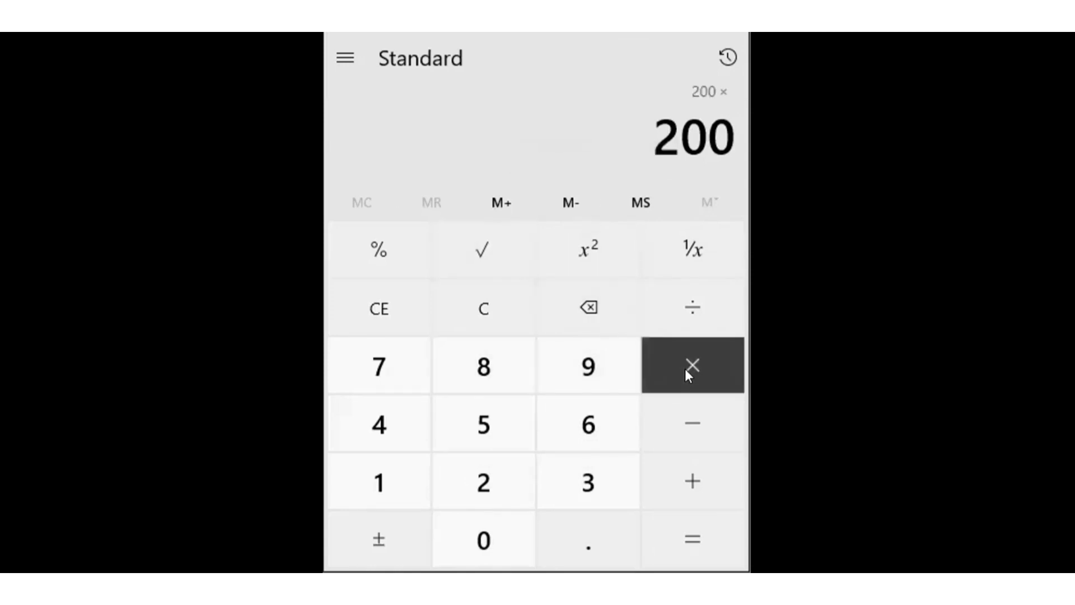
pyautogui.click(385, 493)
pyautogui.click(485, 539)
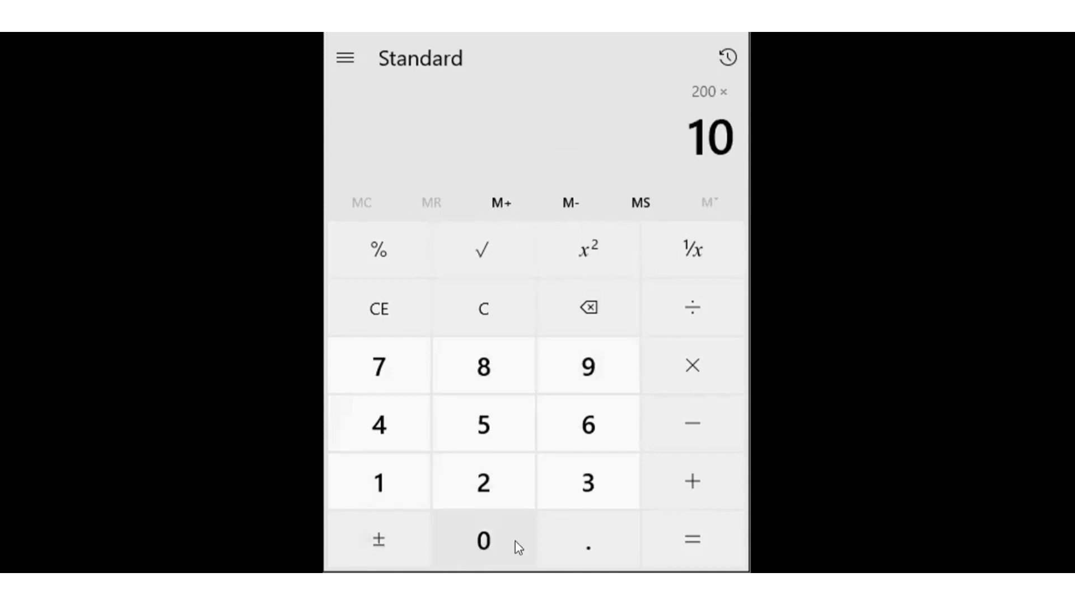
pyautogui.click(692, 539)
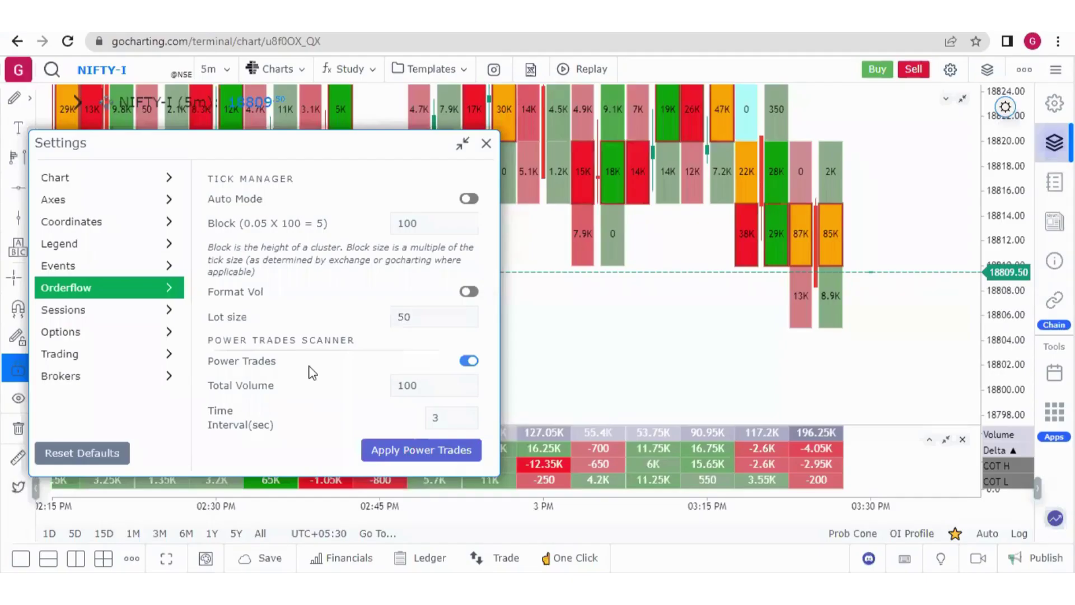
# Step: Enter Total Volume 2000 and Time Interval 10, apply Power Trades, and pan the chart
pyautogui.doubleClick(422, 381)
pyautogui.write('2000')
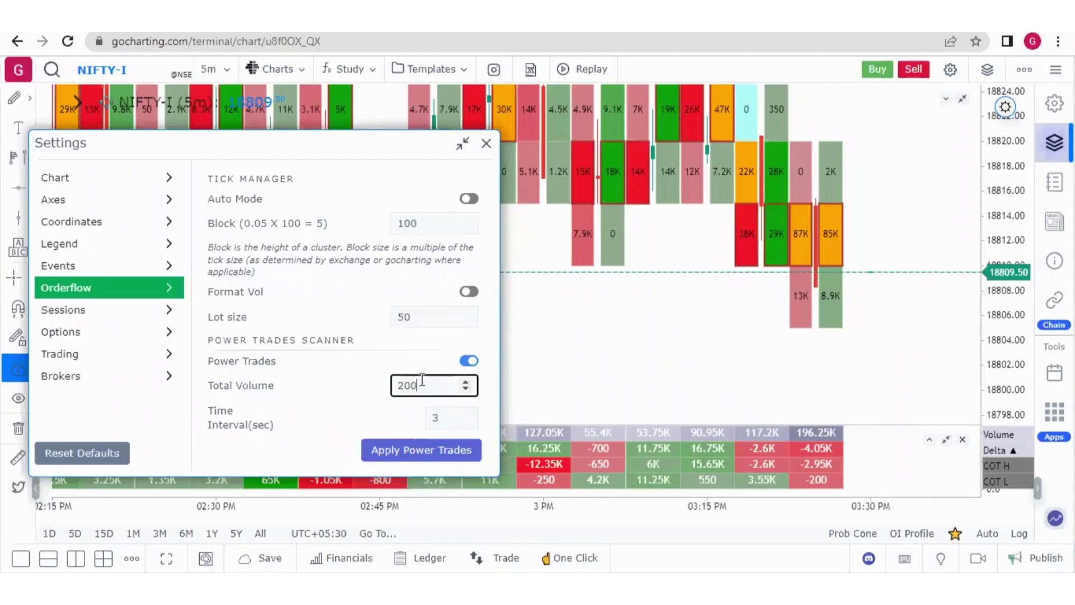
pyautogui.doubleClick(447, 418)
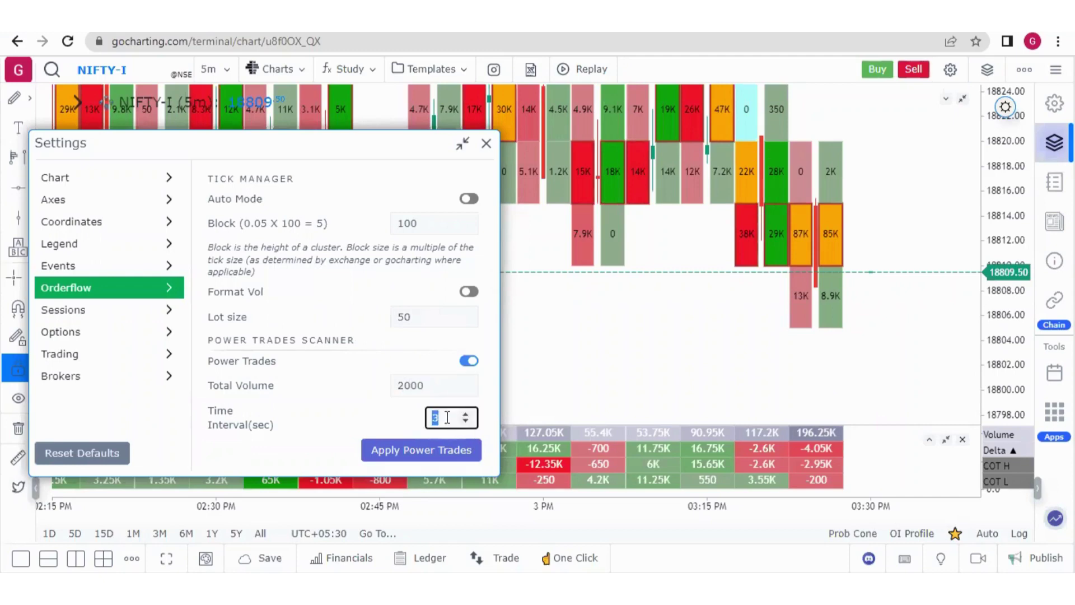
pyautogui.write('10')
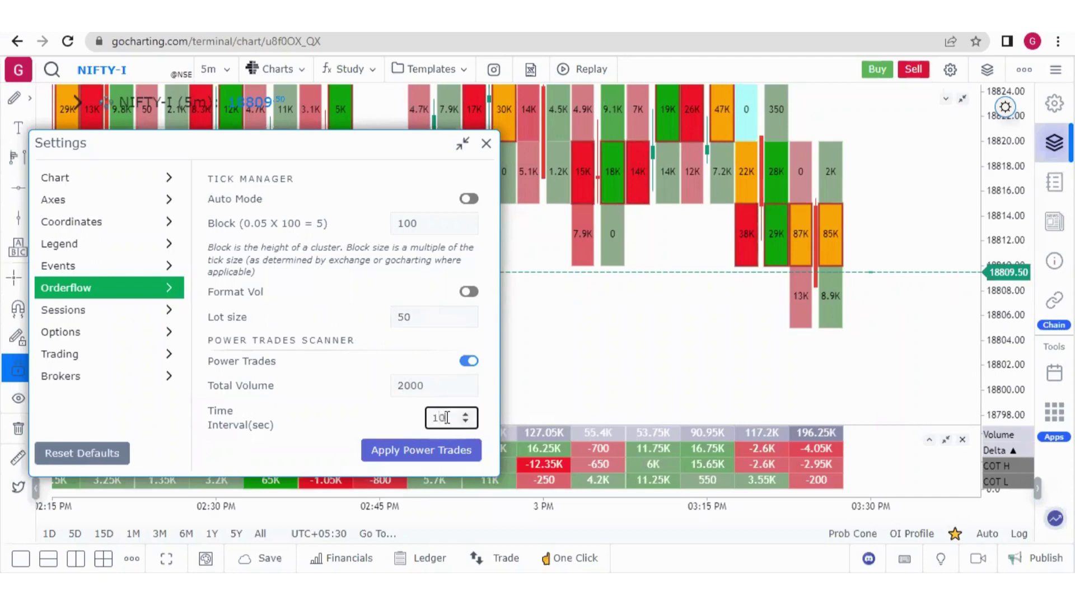
pyautogui.click(450, 455)
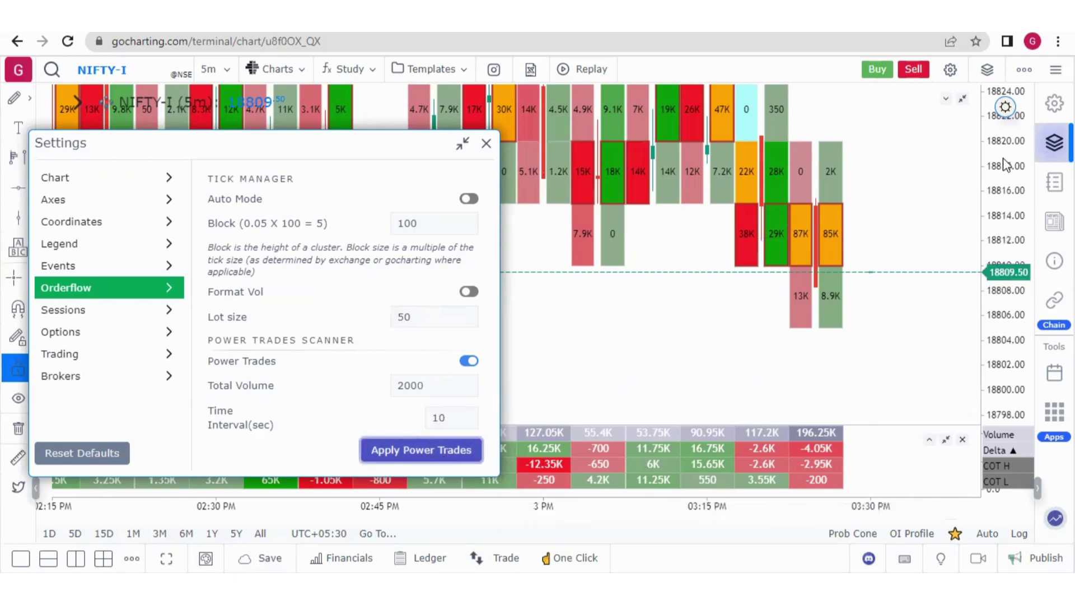
pyautogui.moveTo(898, 321); pyautogui.dragTo(736, 334)
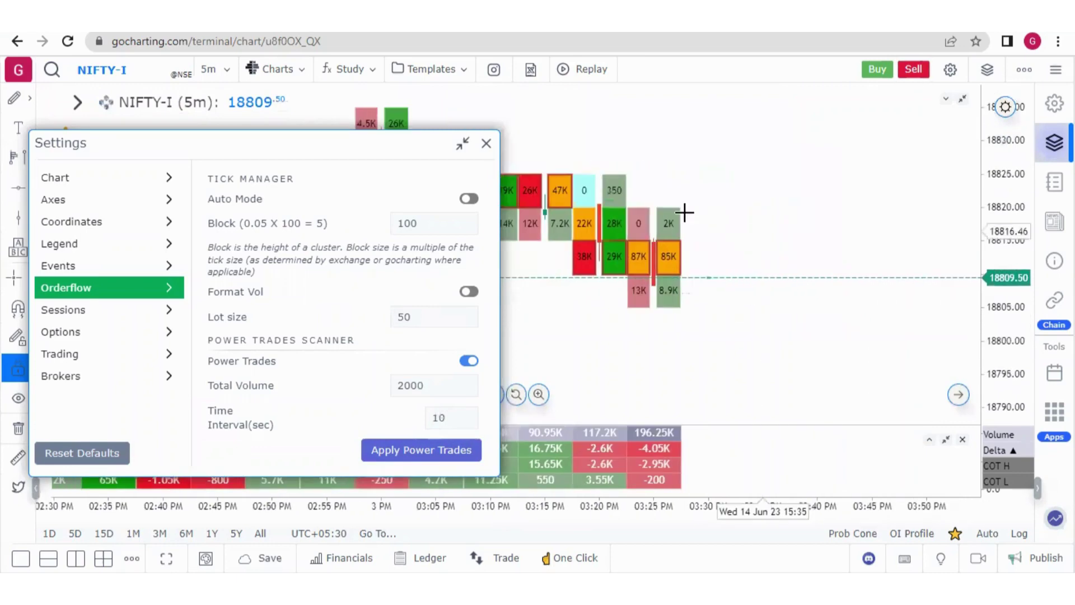